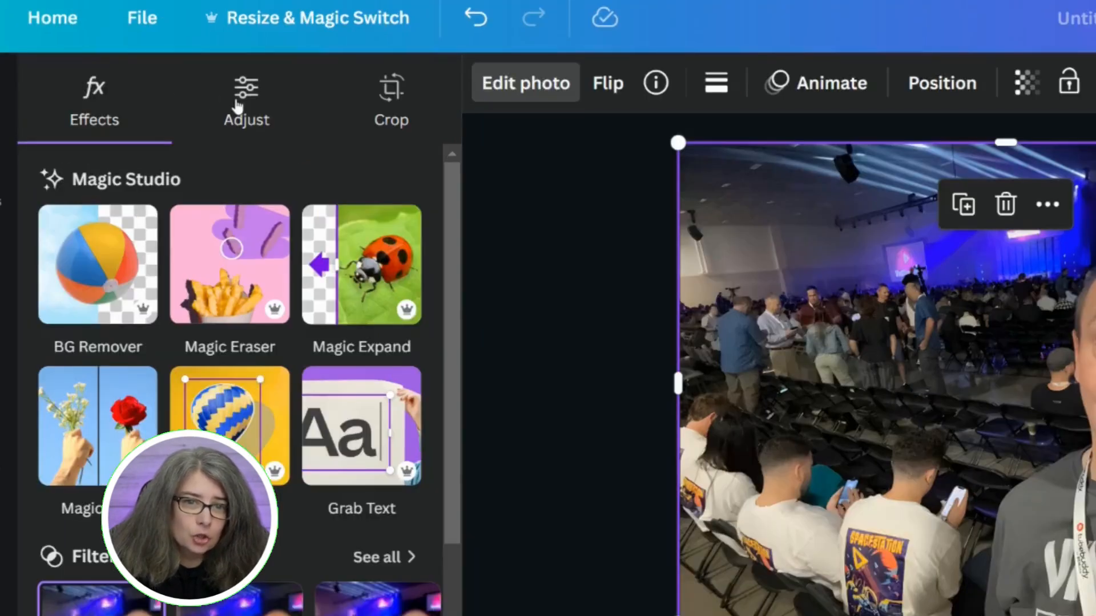
# Crop the photo to a 16:9 aspect ratio and enlarge it to fill the whole page.
pyautogui.click(237, 107)
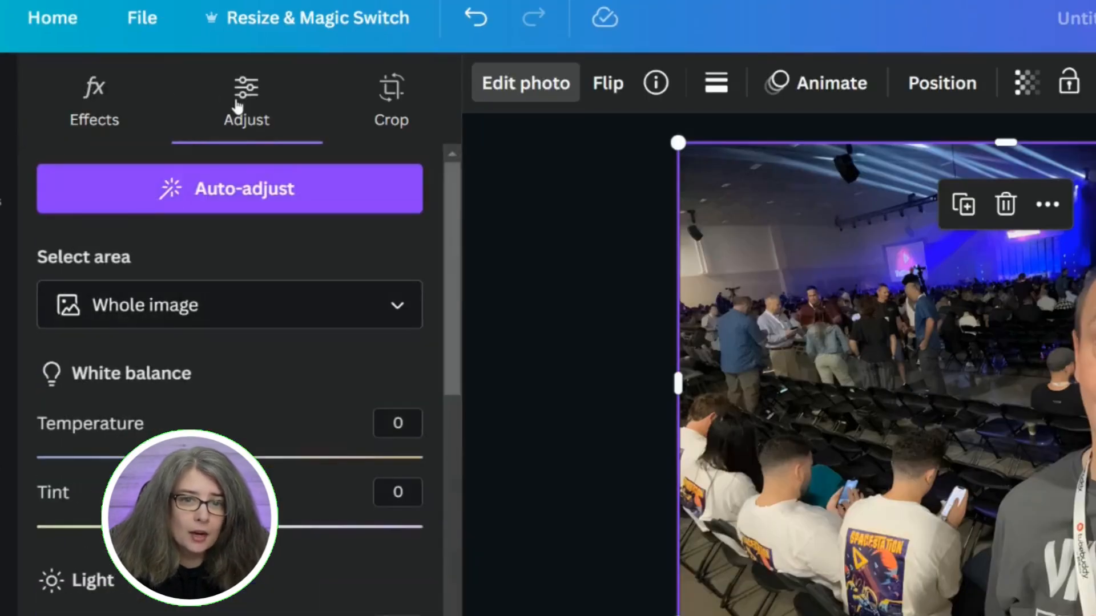
pyautogui.click(399, 111)
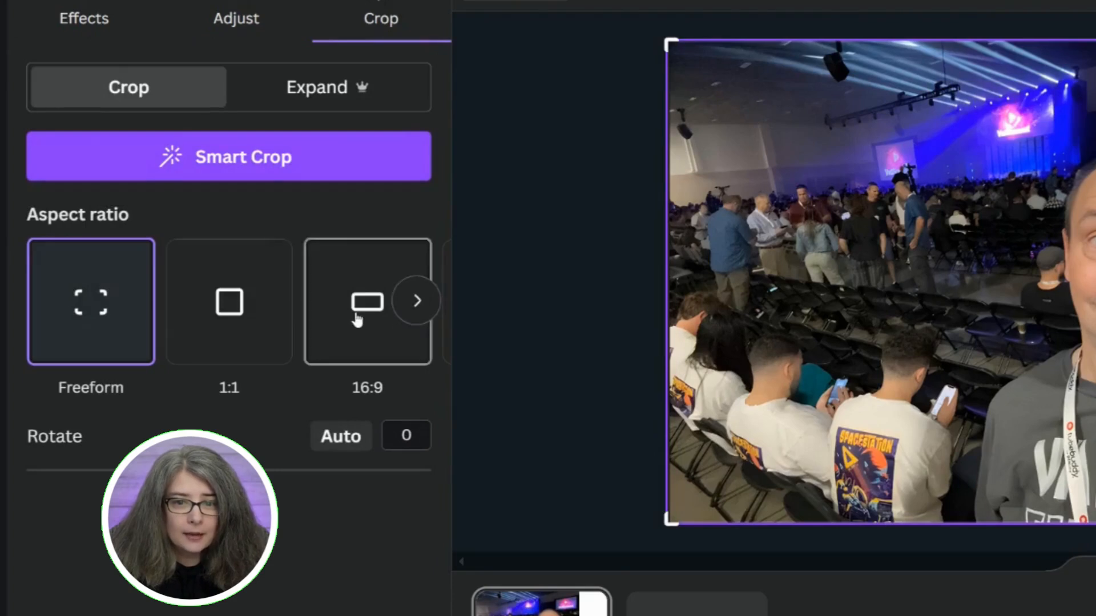
pyautogui.click(357, 319)
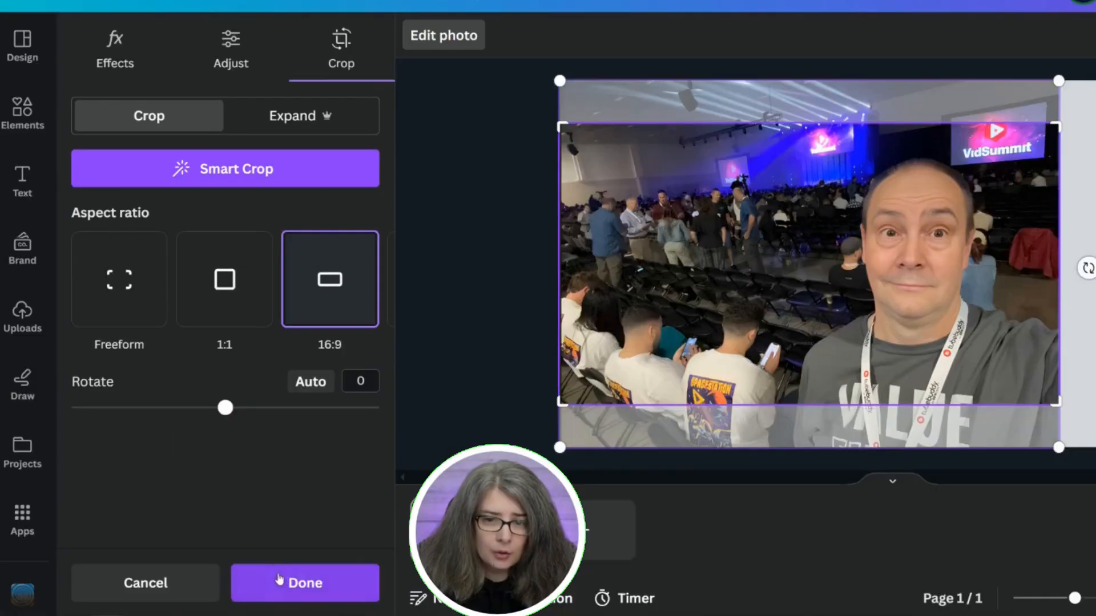
pyautogui.click(306, 582)
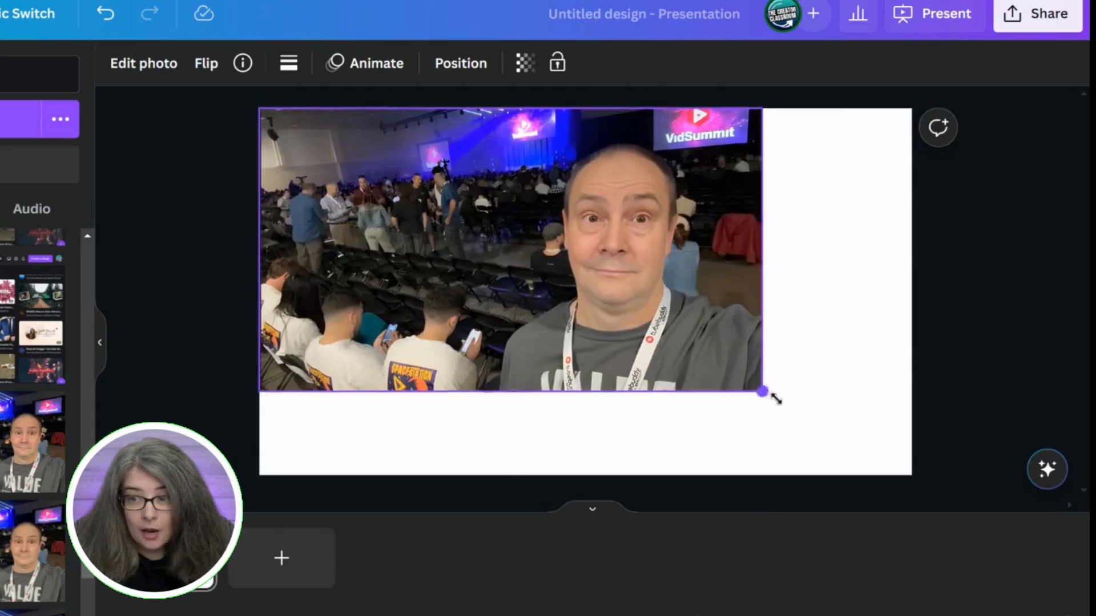
pyautogui.moveTo(775, 398); pyautogui.dragTo(905, 500)
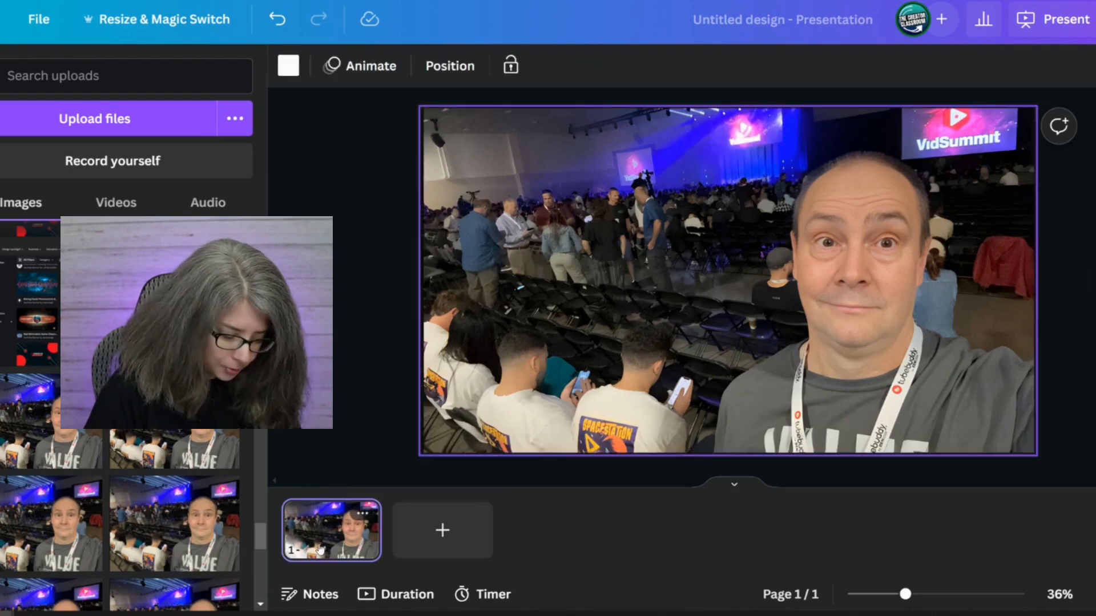
# Duplicate the page containing the cropped photo.
pyautogui.hotkey('ctrl', 'd')
pyautogui.click(327, 543)
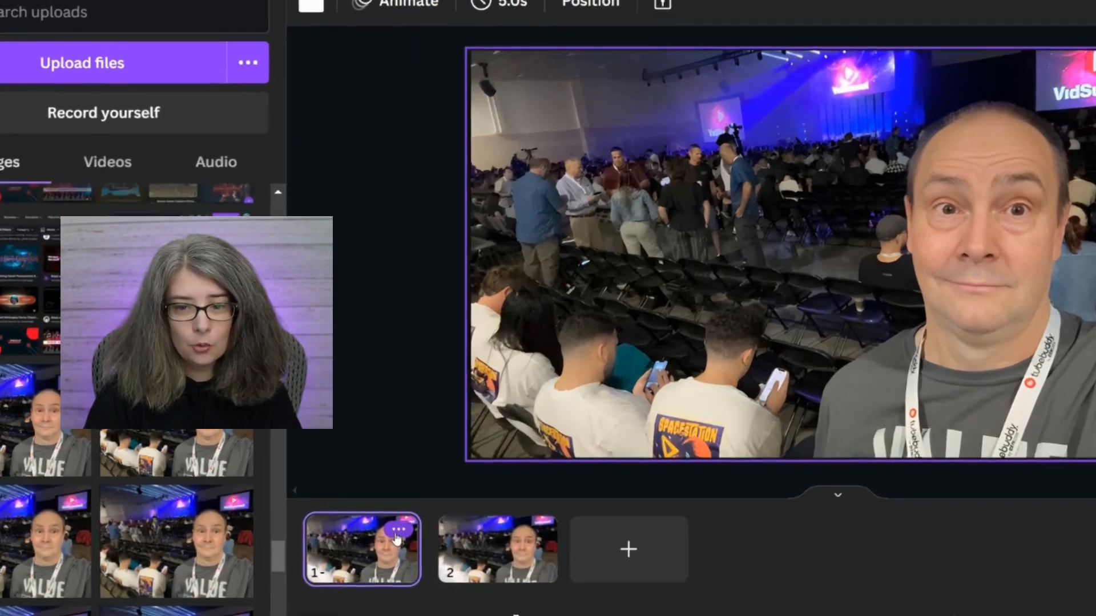
pyautogui.click(398, 530)
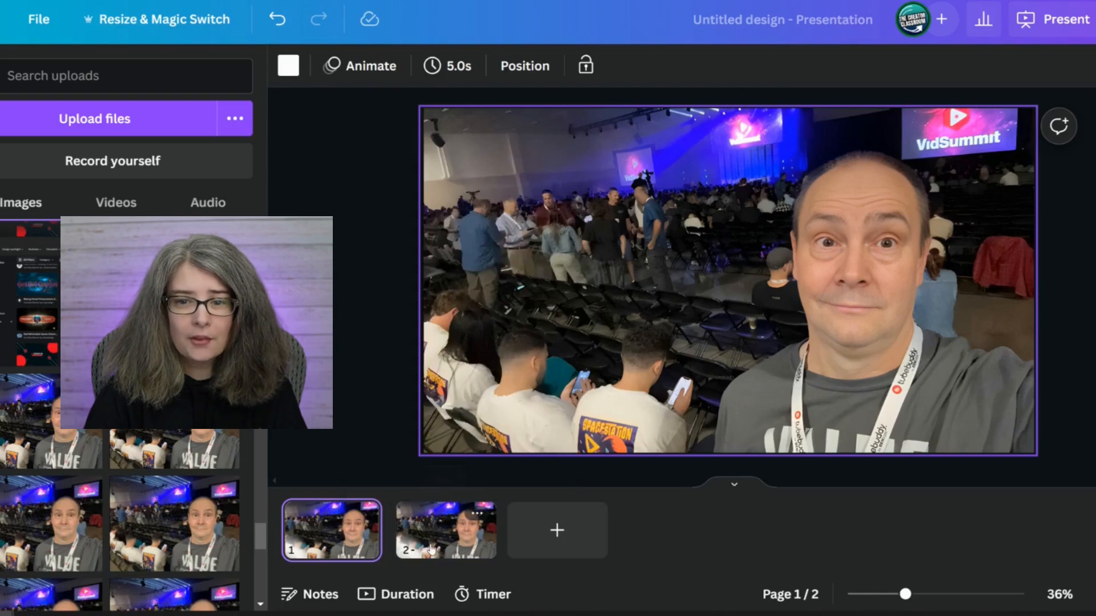
# Separate the man from the background of the photo on page 1 with Magic Grab.
pyautogui.click(402, 545)
pyautogui.click(363, 555)
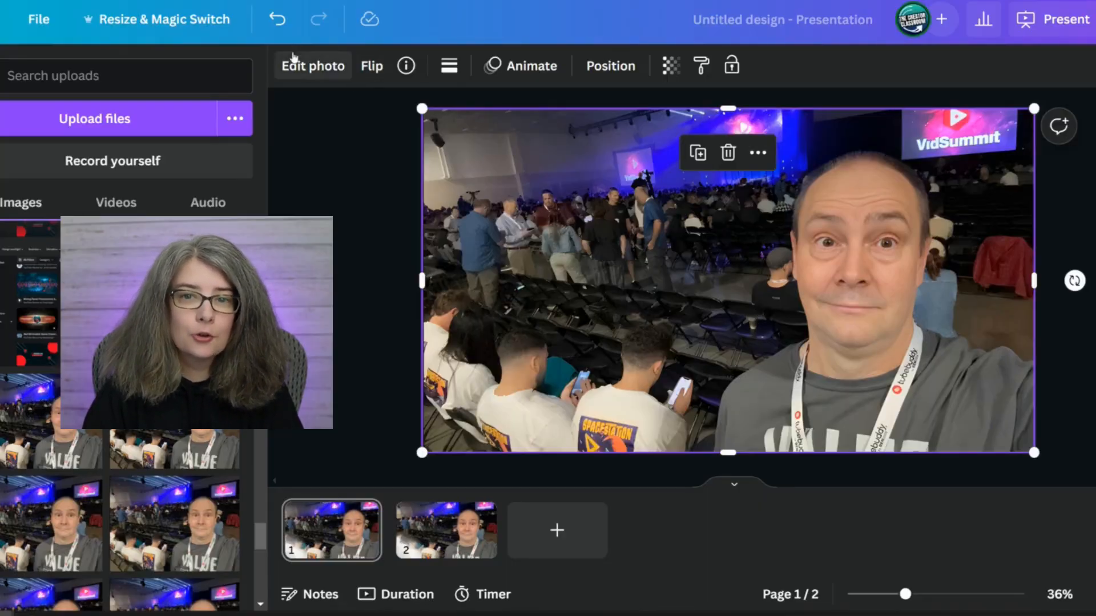
pyautogui.click(290, 66)
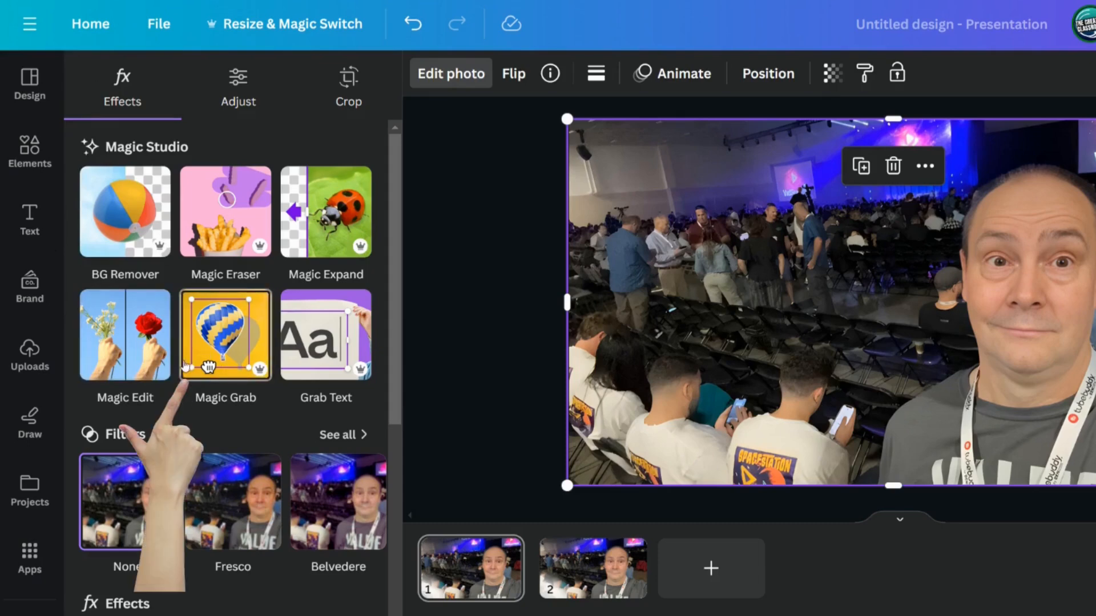
pyautogui.click(210, 350)
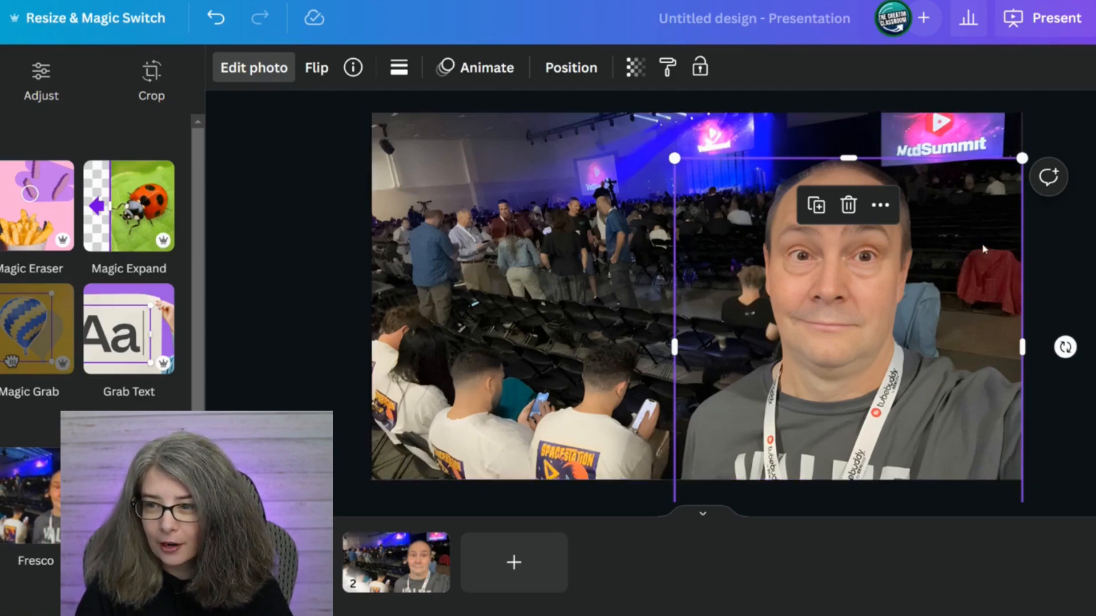
# Move the cut-out man aside, put him back, and examine the background generated behind him up close.
pyautogui.moveTo(983, 251); pyautogui.dragTo(874, 297)
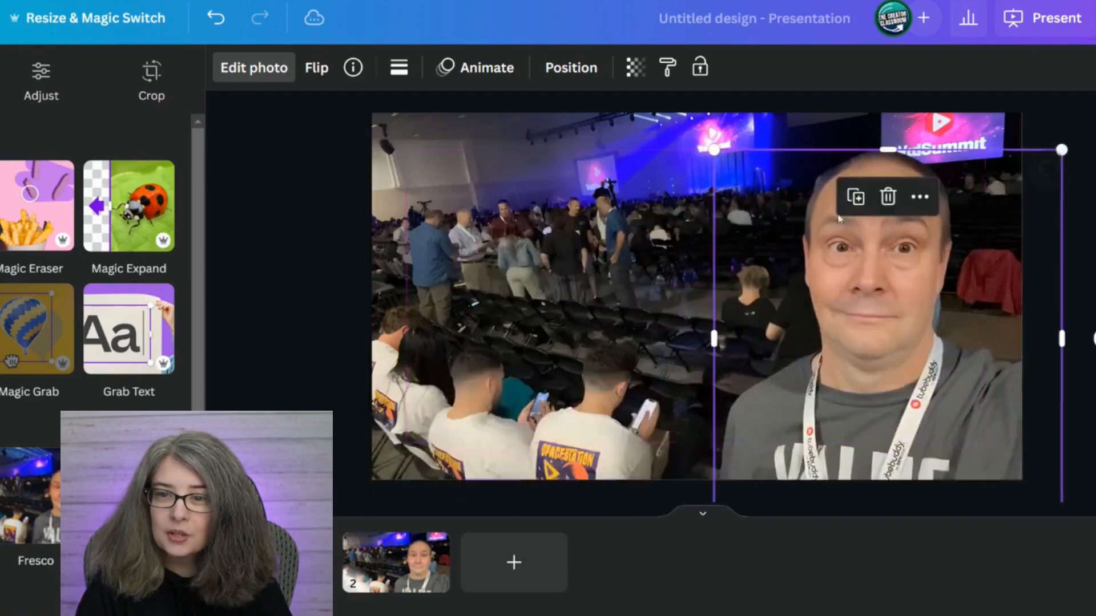
pyautogui.click(597, 182)
pyautogui.click(987, 296)
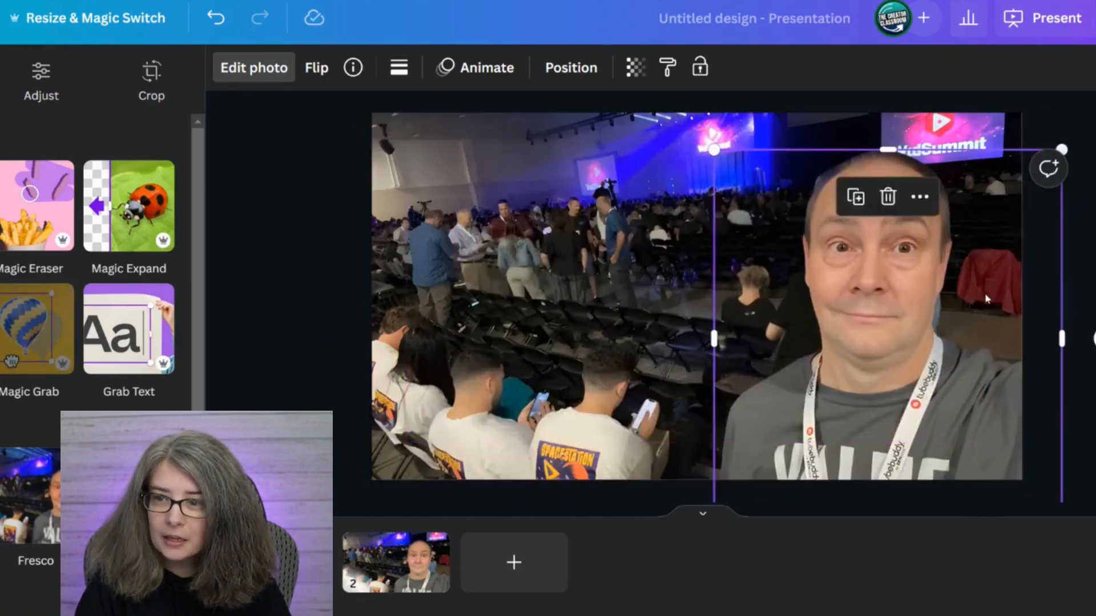
pyautogui.moveTo(957, 327); pyautogui.dragTo(833, 318)
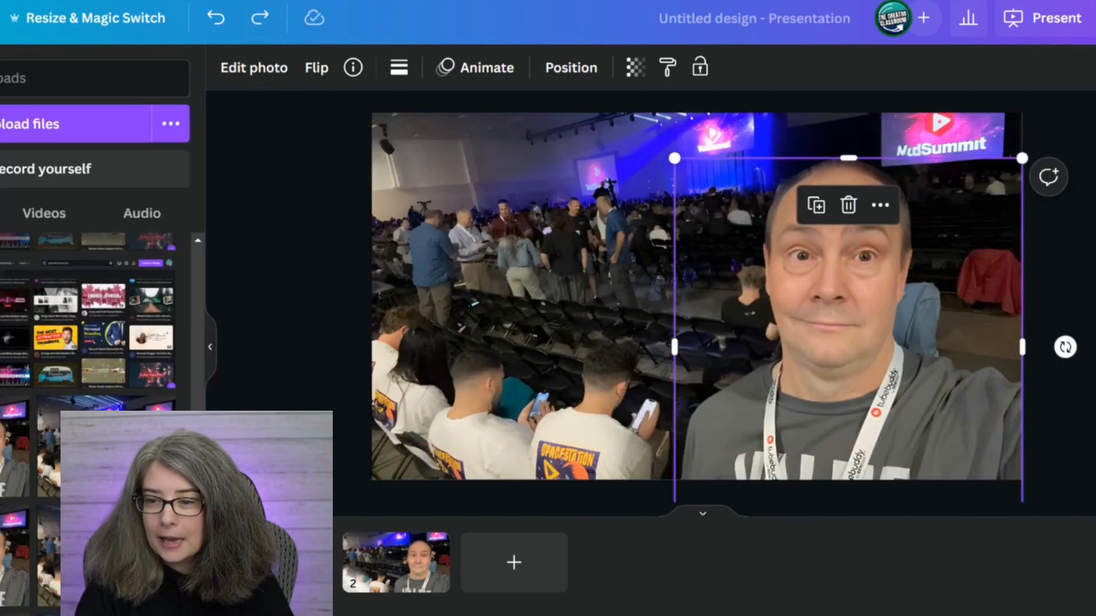
pyautogui.keyDown('ctrl'); pyautogui.scroll(5, 942, 416); pyautogui.keyUp('ctrl')
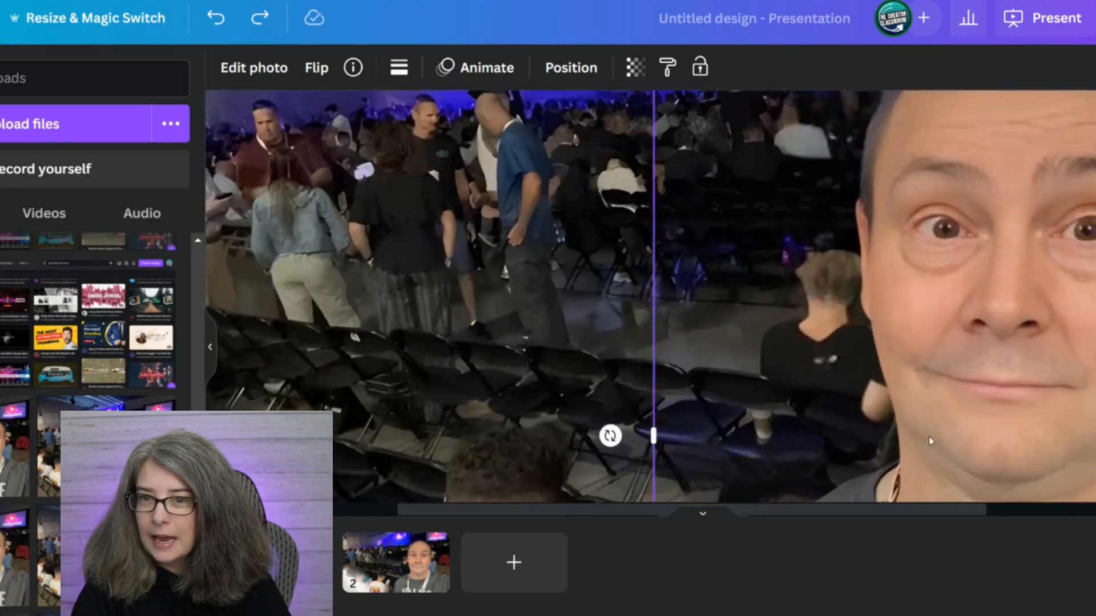
pyautogui.hscroll(5, 967, 231)
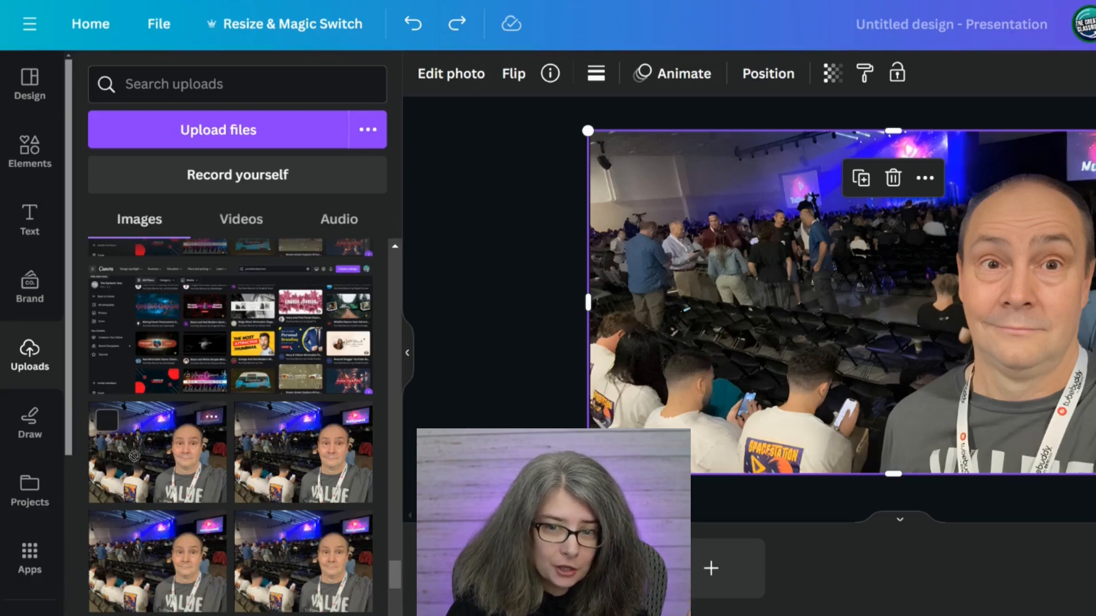
# Replace the generated background with the original uploaded photo and try moving the cut-out man over it.
pyautogui.moveTo(134, 456); pyautogui.dragTo(601, 301)
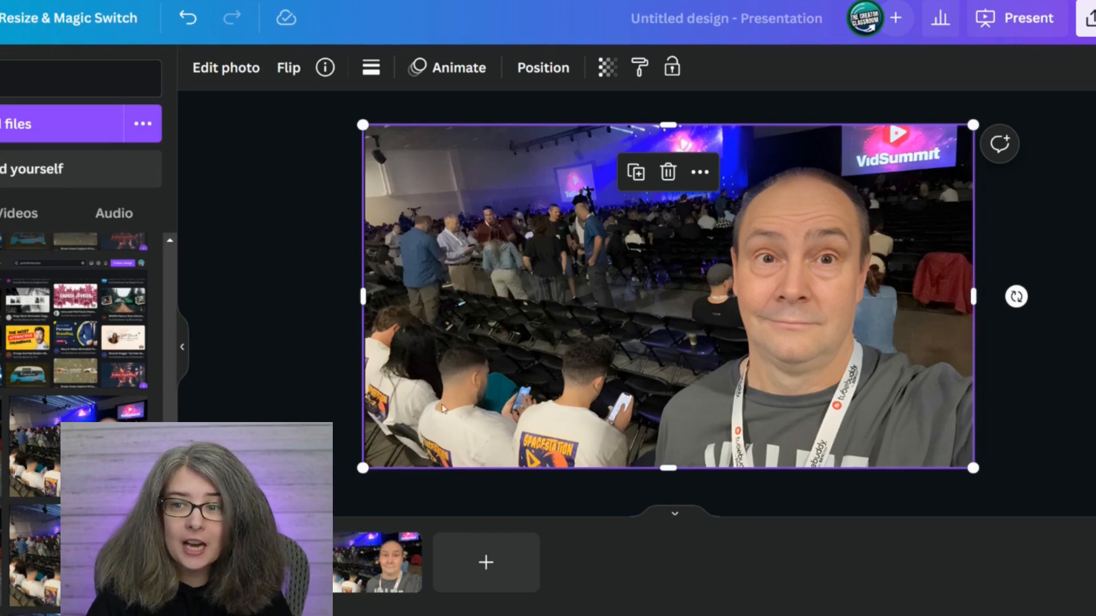
pyautogui.click(897, 422)
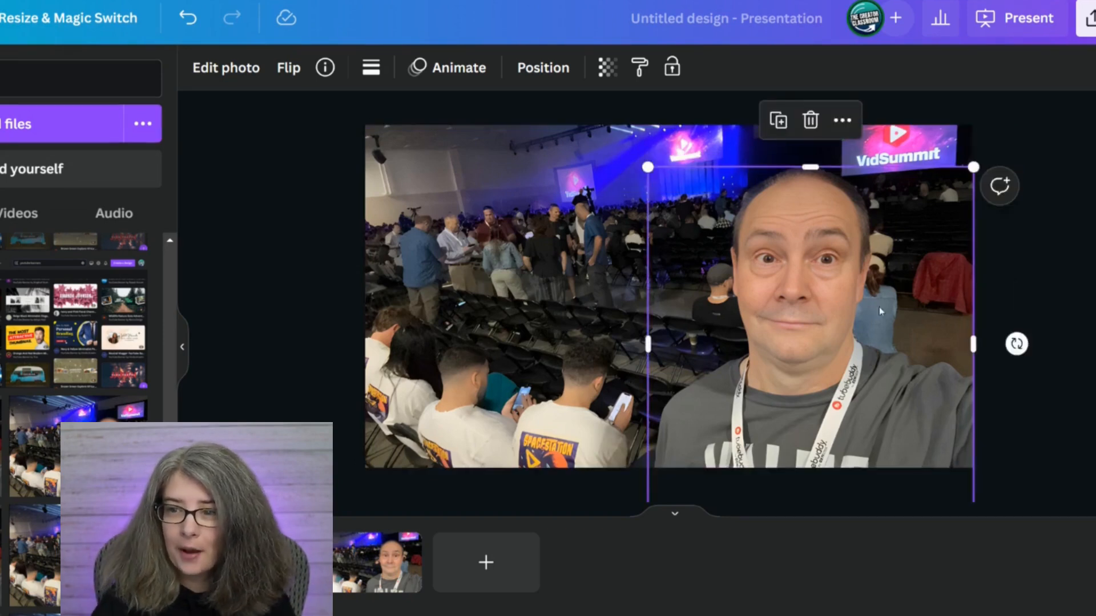
pyautogui.moveTo(892, 284); pyautogui.dragTo(604, 318)
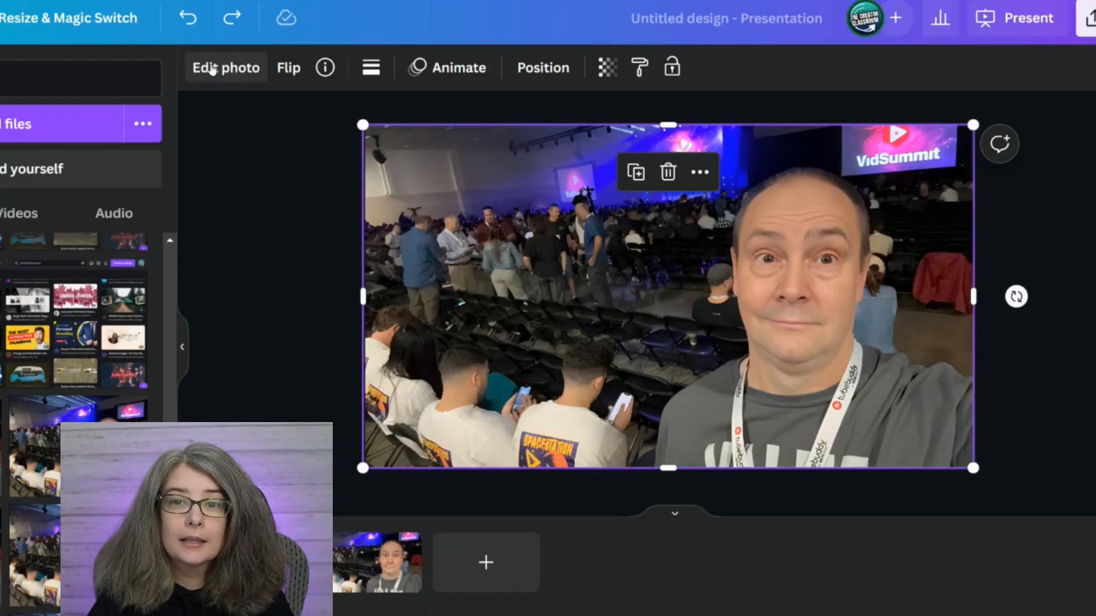
# Apply the Blur effect to the whole background photo at an intensity of 40.
pyautogui.click(212, 68)
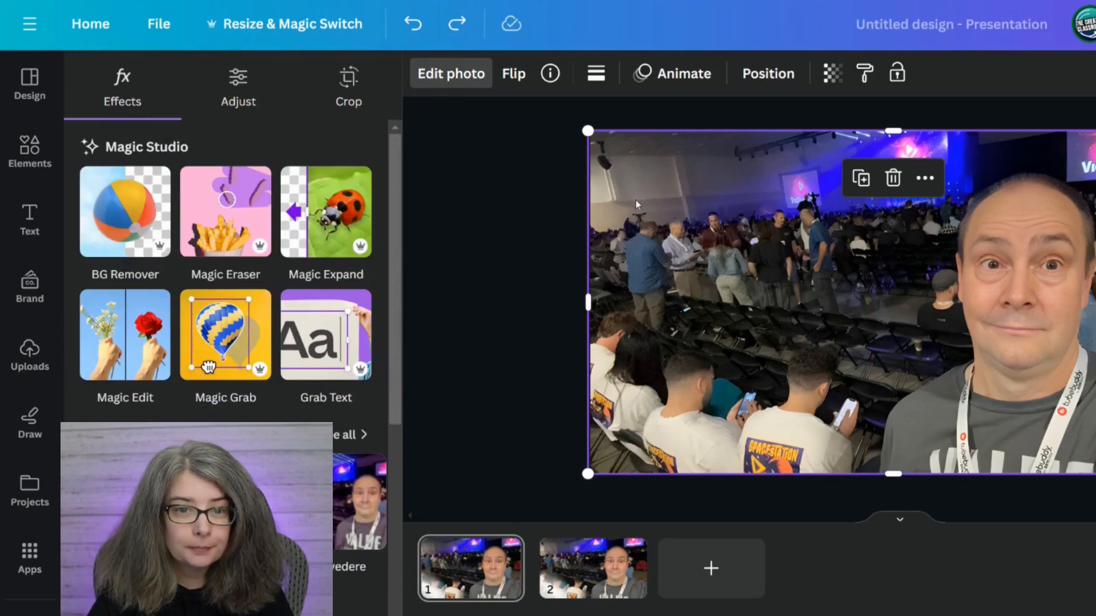
pyautogui.scroll(-3, 148, 314)
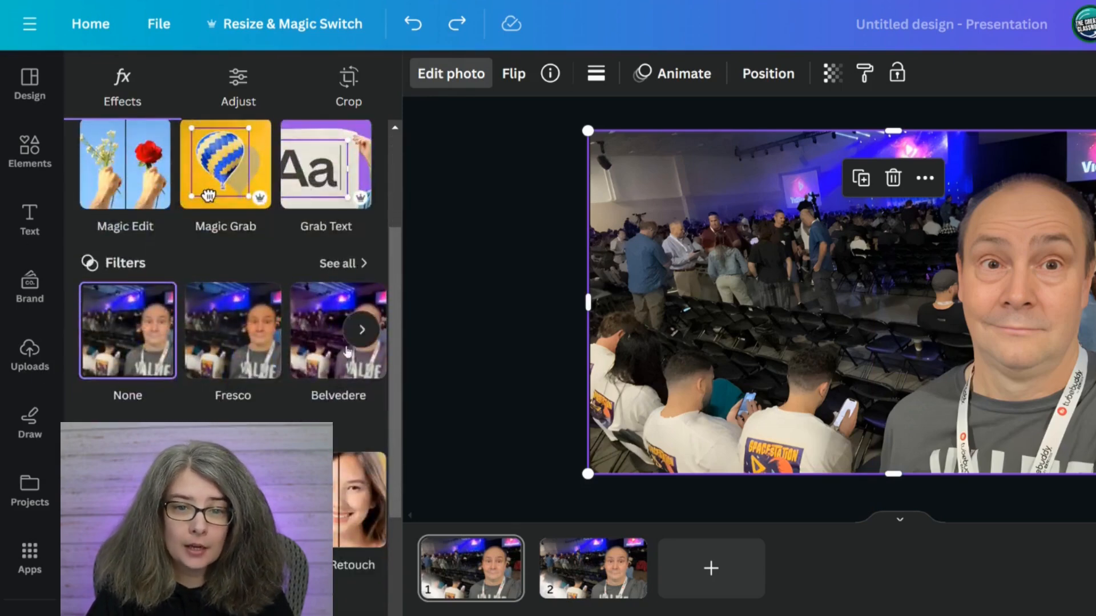
pyautogui.scroll(-2, 274, 270)
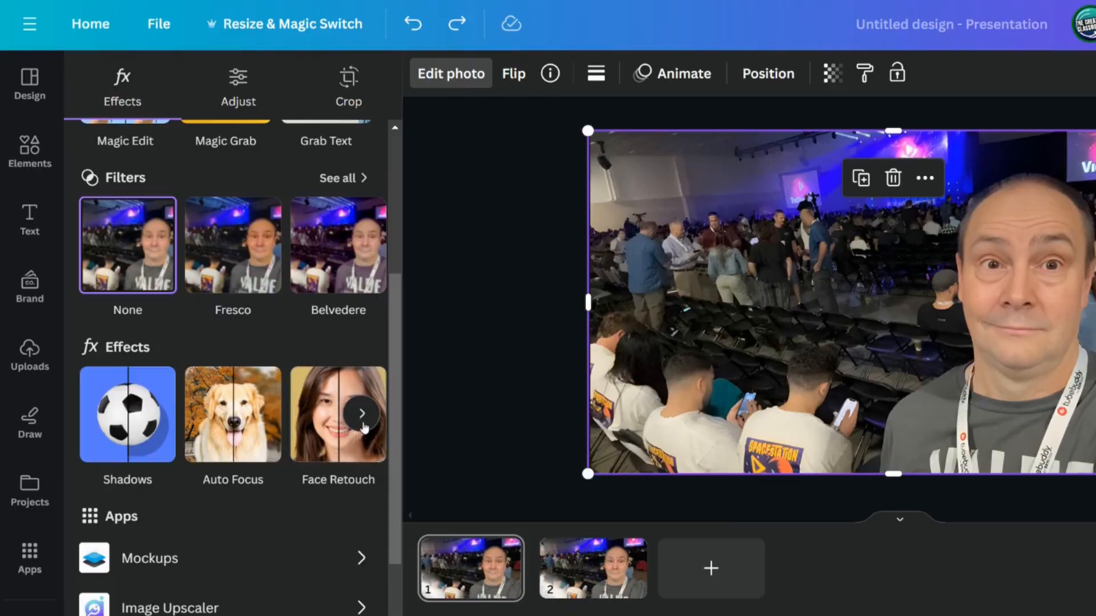
pyautogui.click(362, 414)
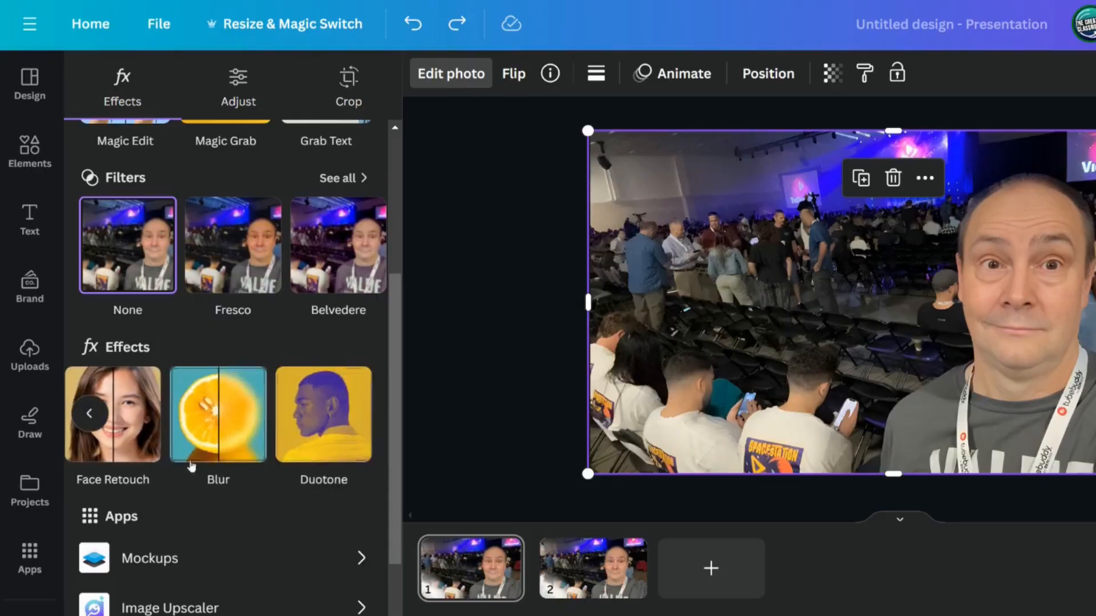
pyautogui.click(217, 429)
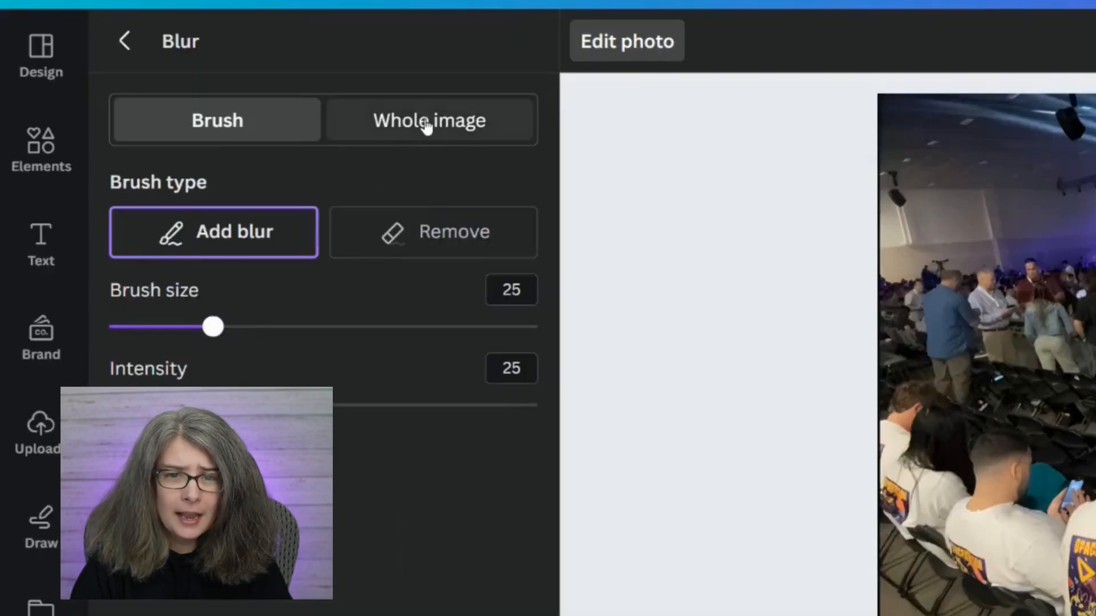
pyautogui.click(424, 128)
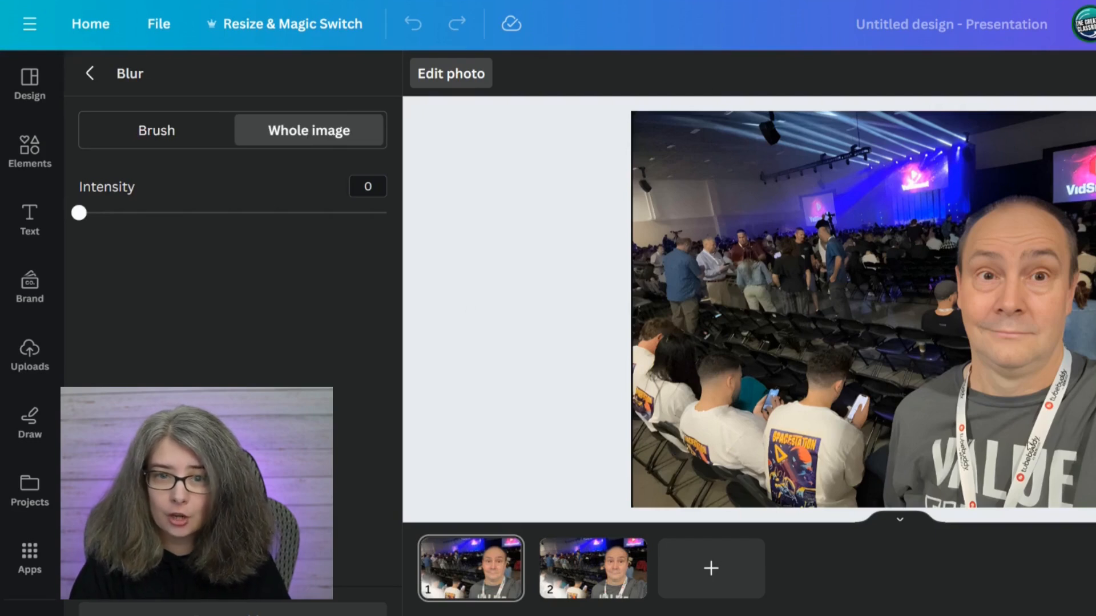
pyautogui.moveTo(79, 213); pyautogui.dragTo(226, 227)
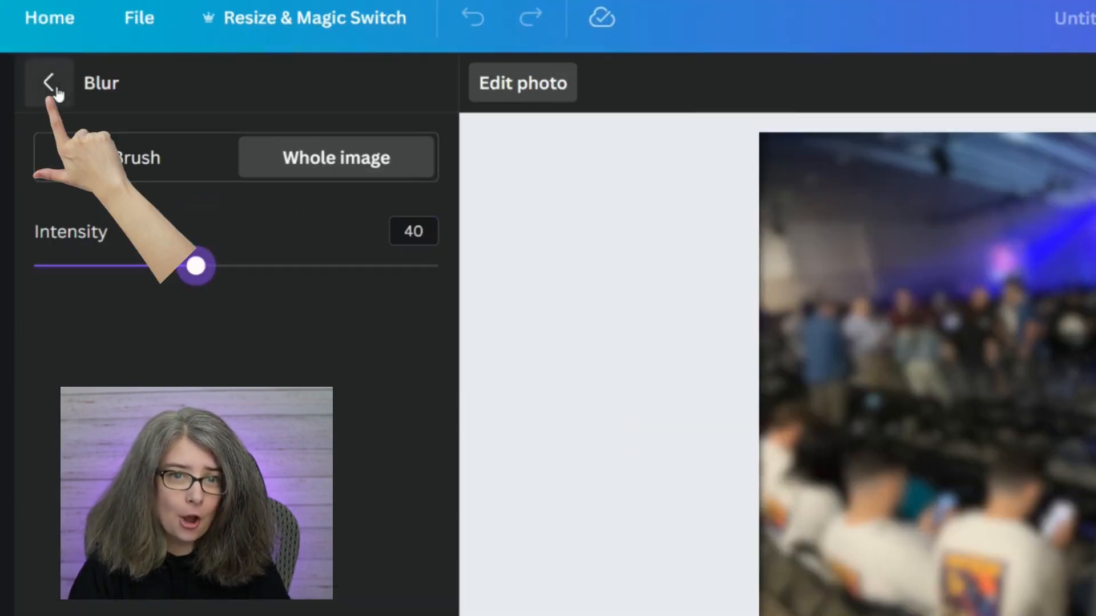
pyautogui.click(49, 84)
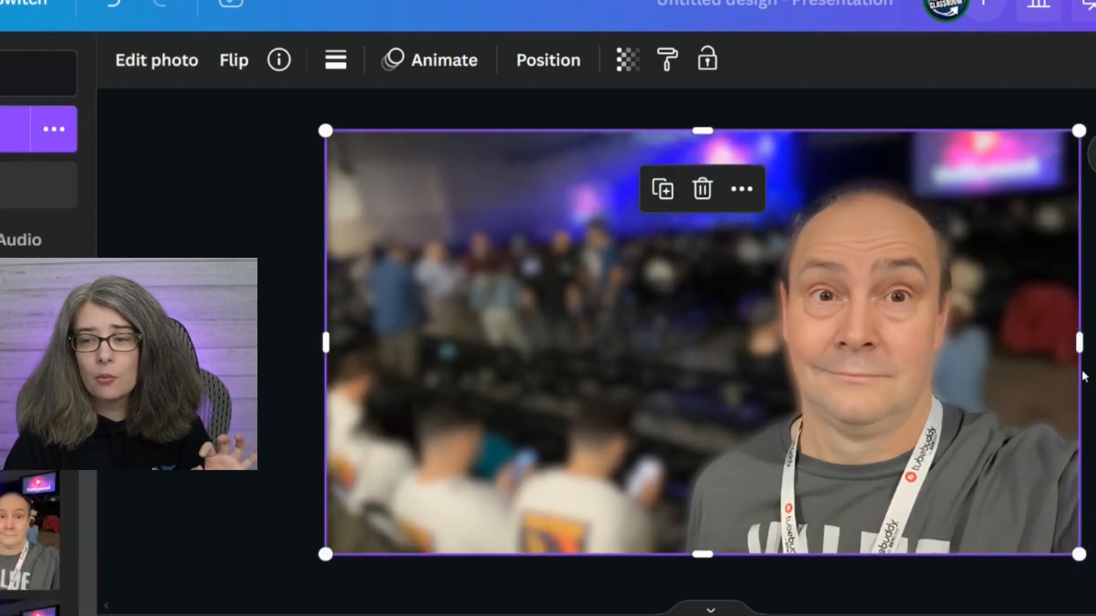
# Add an Outline shadow of size 8 around the cut-out man.
pyautogui.click(1021, 362)
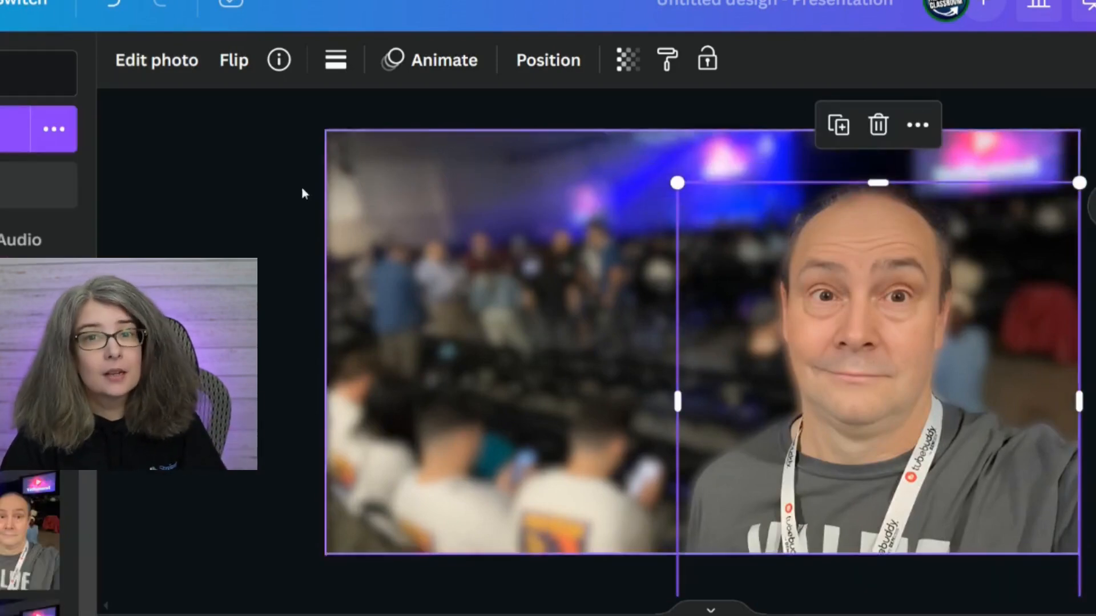
pyautogui.click(162, 61)
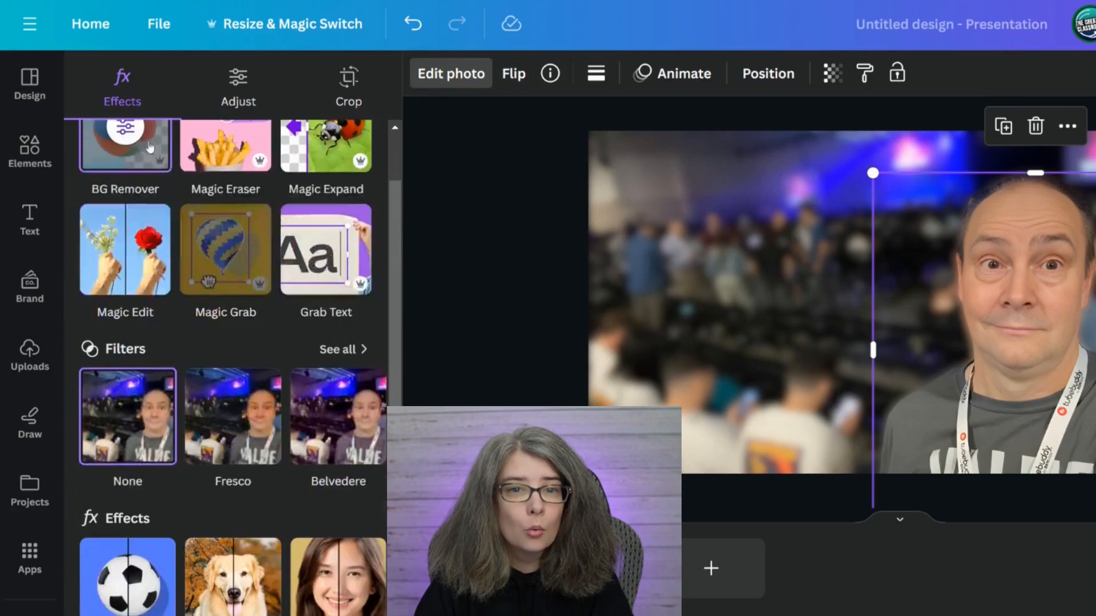
pyautogui.scroll(-3, 126, 251)
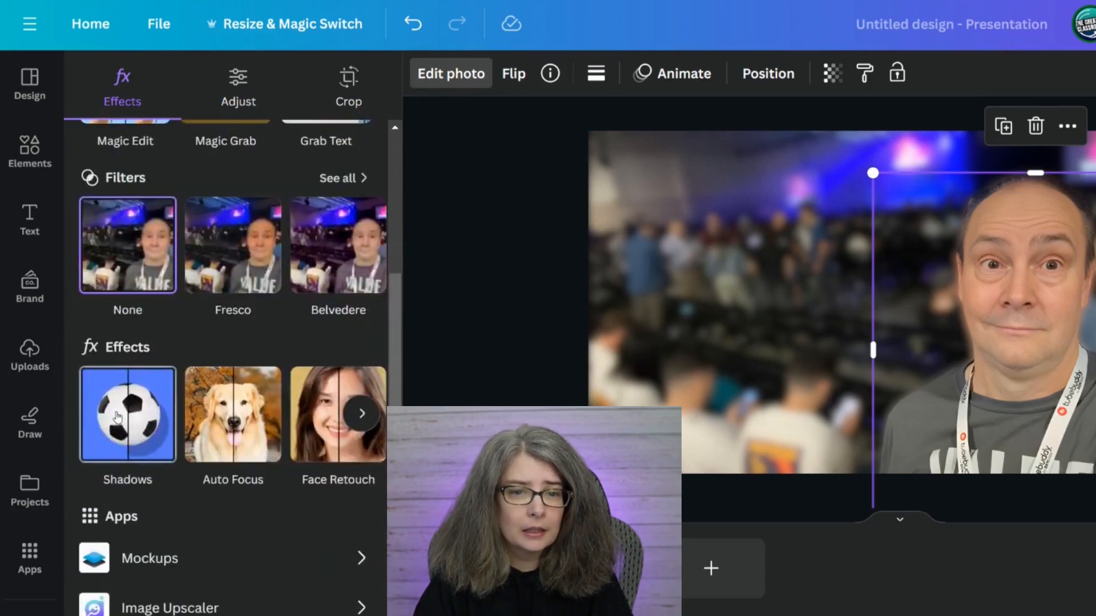
pyautogui.click(117, 417)
pyautogui.click(330, 309)
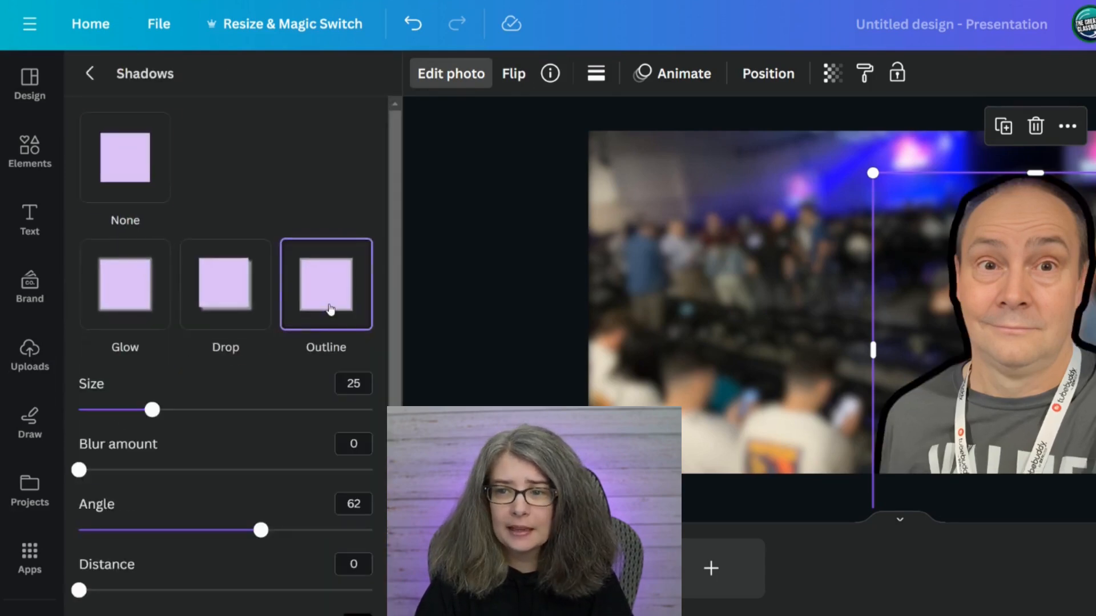
pyautogui.moveTo(152, 410); pyautogui.dragTo(106, 408)
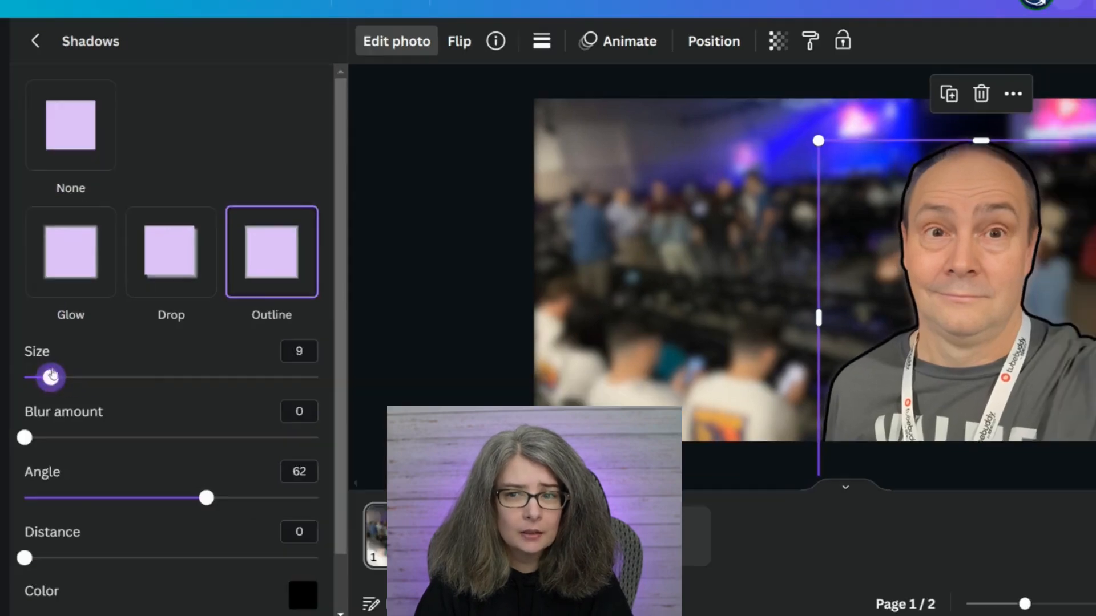
pyautogui.moveTo(51, 376); pyautogui.dragTo(48, 377)
# Change the outline color around the cut-out man to white and deselect him.
pyautogui.click(303, 596)
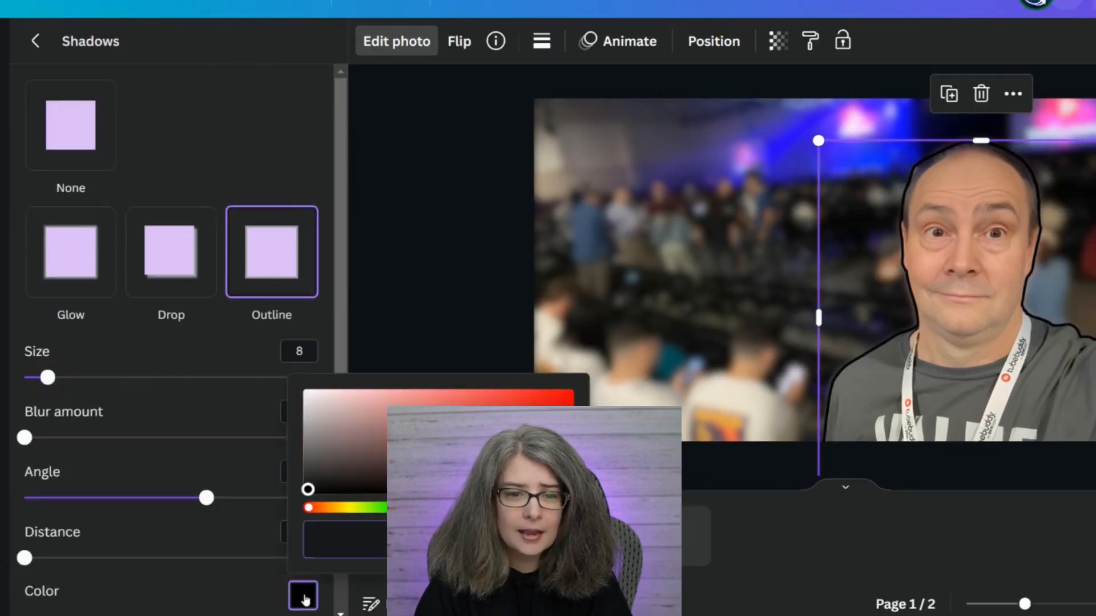
pyautogui.click(310, 416)
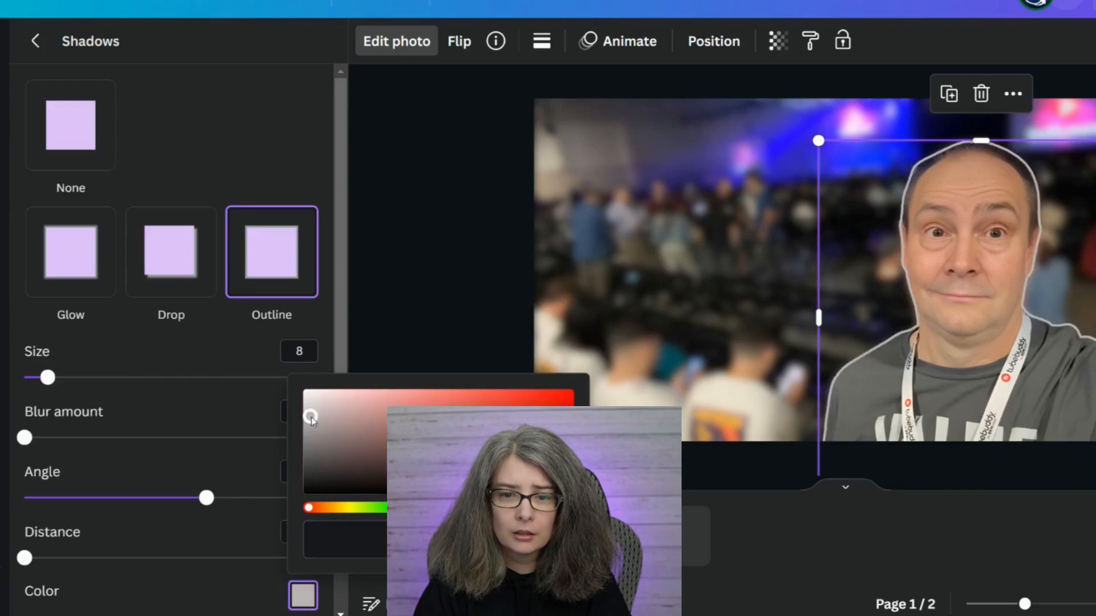
pyautogui.moveTo(311, 417); pyautogui.dragTo(293, 328)
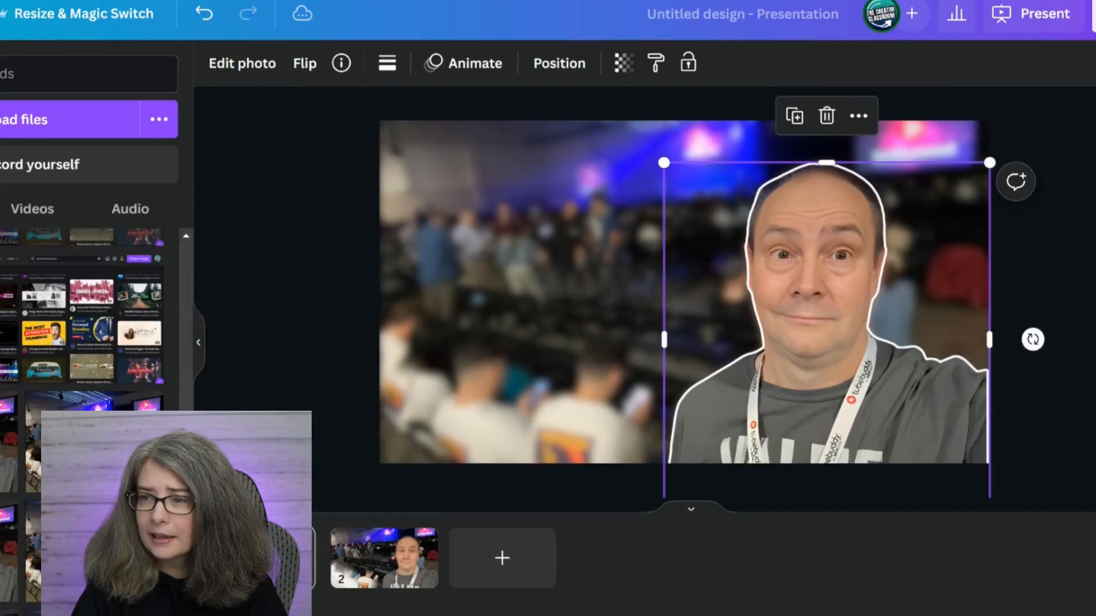
pyautogui.press('Escape')
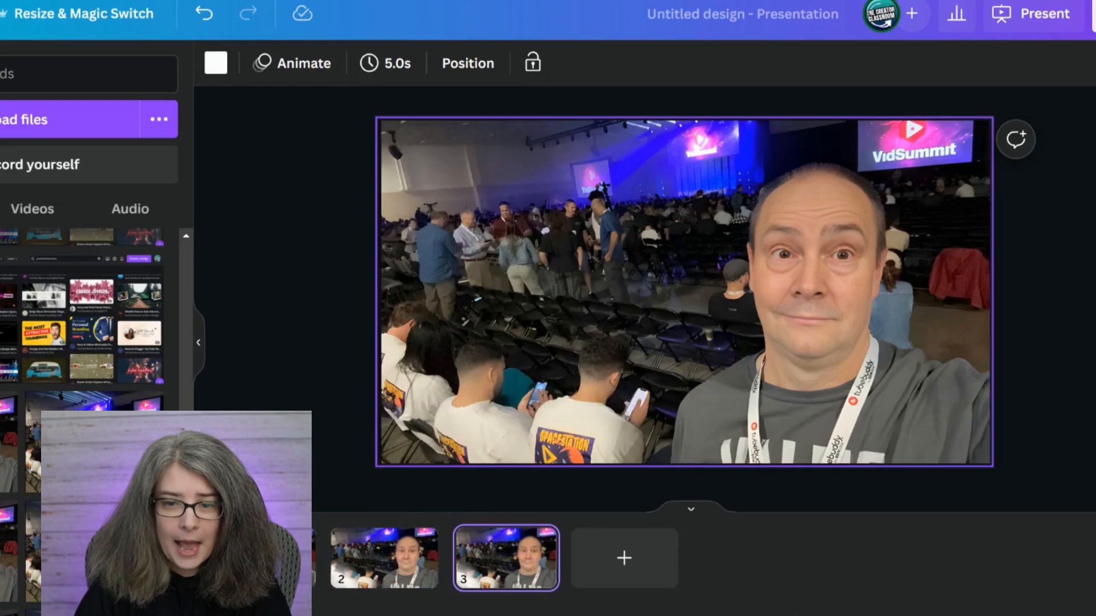
# Apply the Auto Focus effect to the photo on page 2 with focus position 0 and blur intensity 33.
pyautogui.click(268, 559)
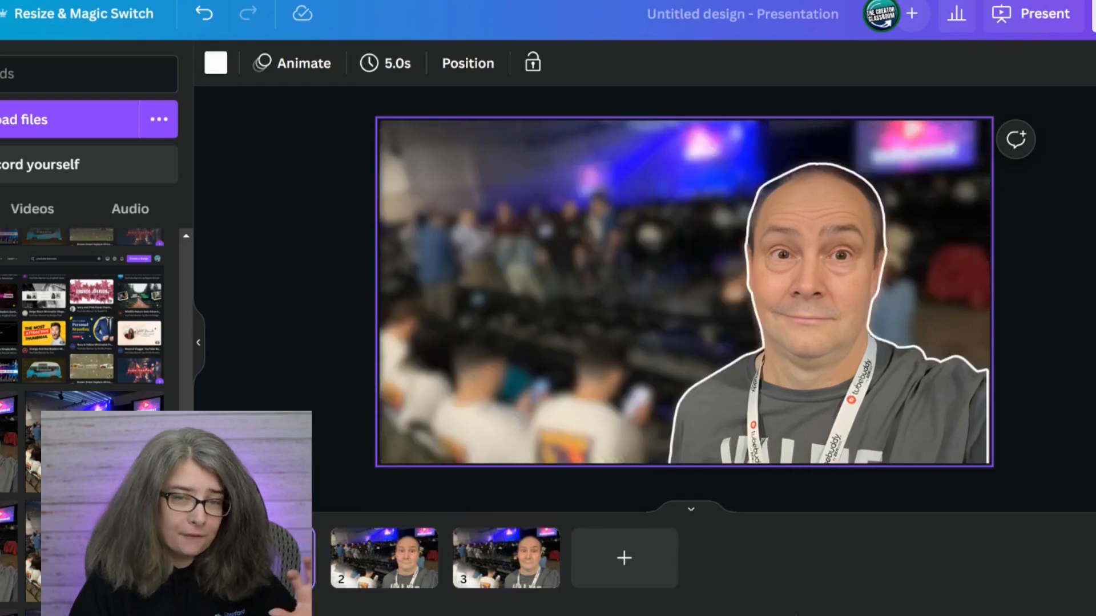
pyautogui.click(384, 557)
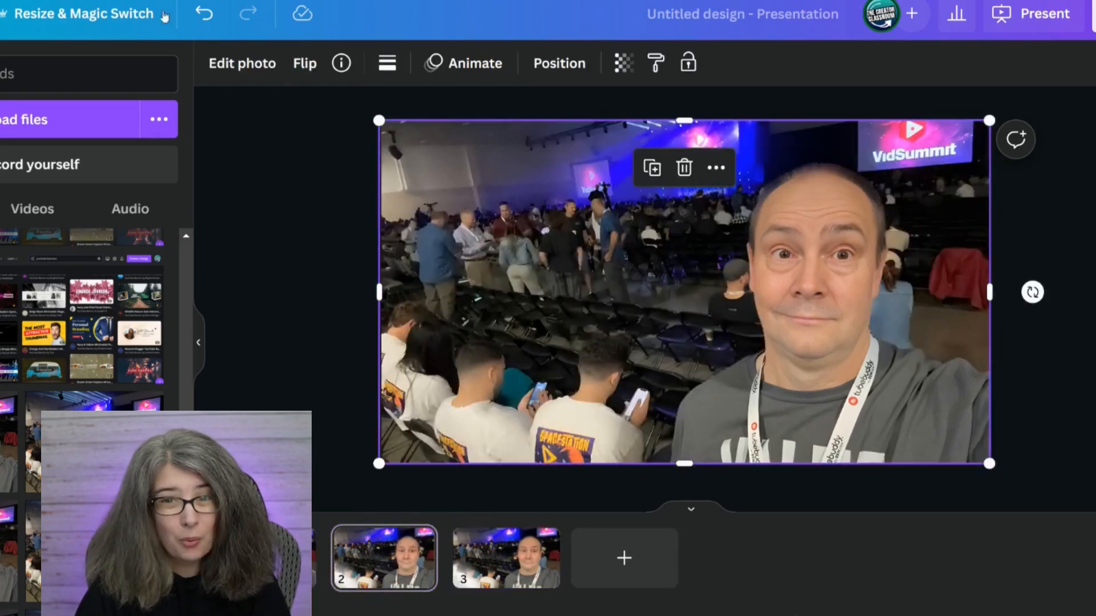
pyautogui.click(227, 65)
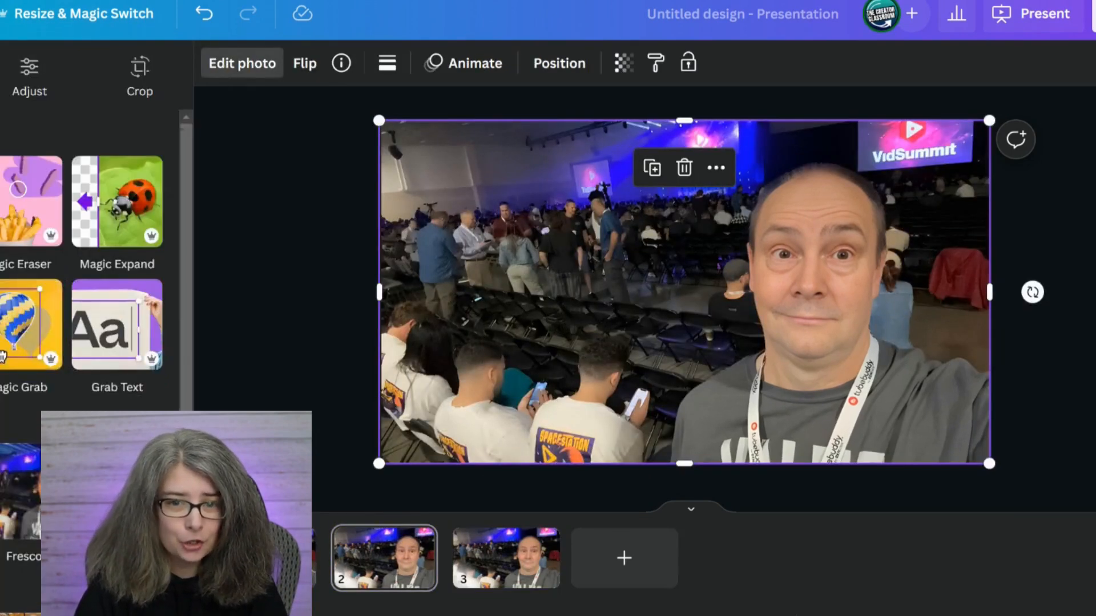
pyautogui.scroll(-5, 3, 357)
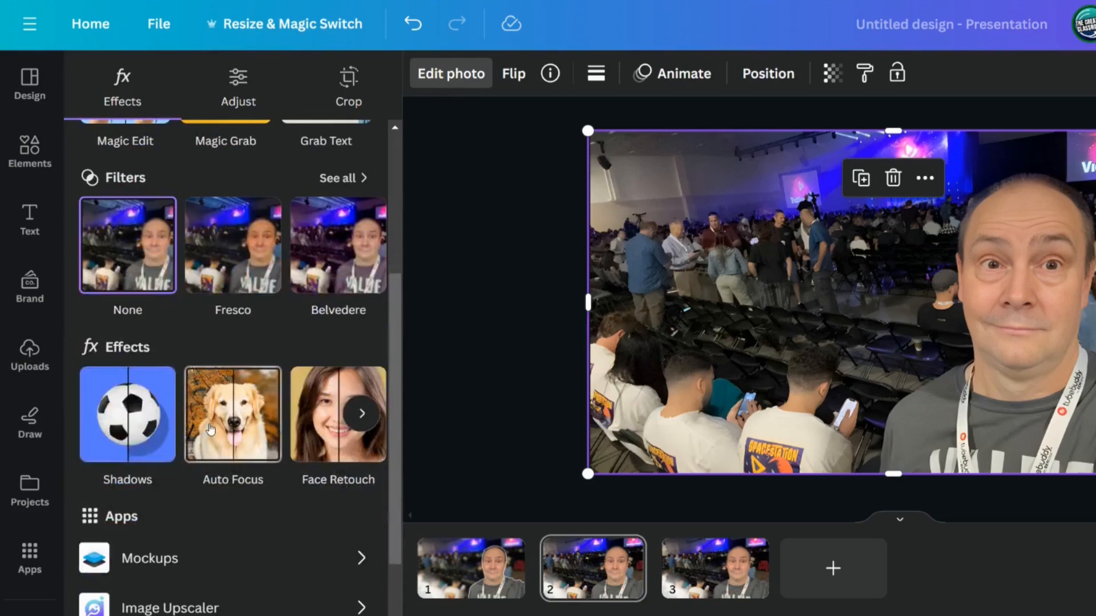
pyautogui.click(210, 429)
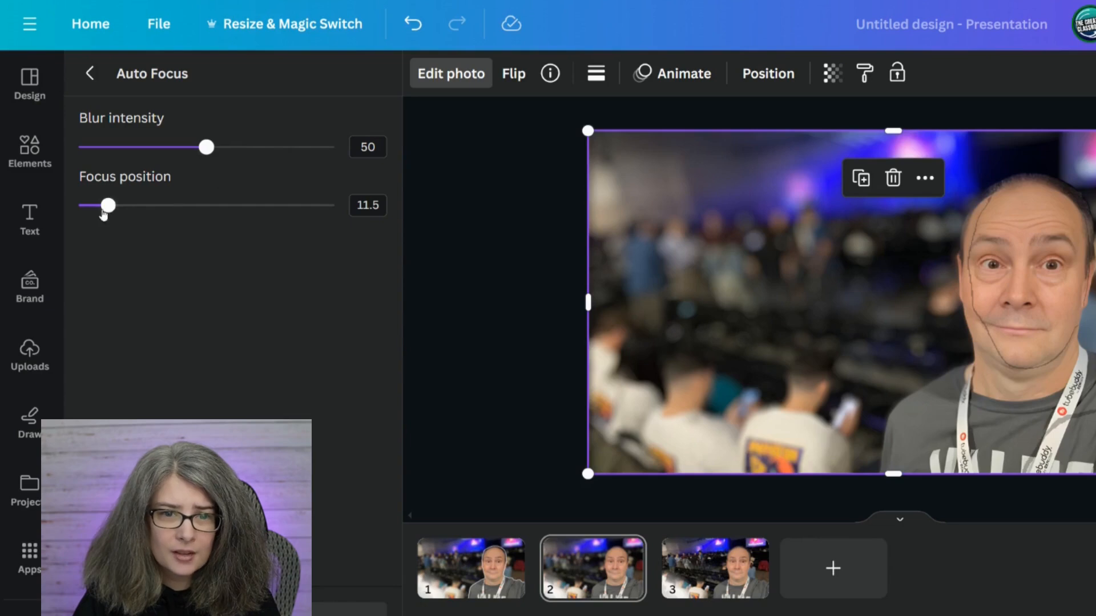
pyautogui.moveTo(105, 205)
pyautogui.mouseDown()
pyautogui.moveTo(63, 200)
pyautogui.moveTo(157, 205)
pyautogui.moveTo(90, 198)
pyautogui.mouseUp()
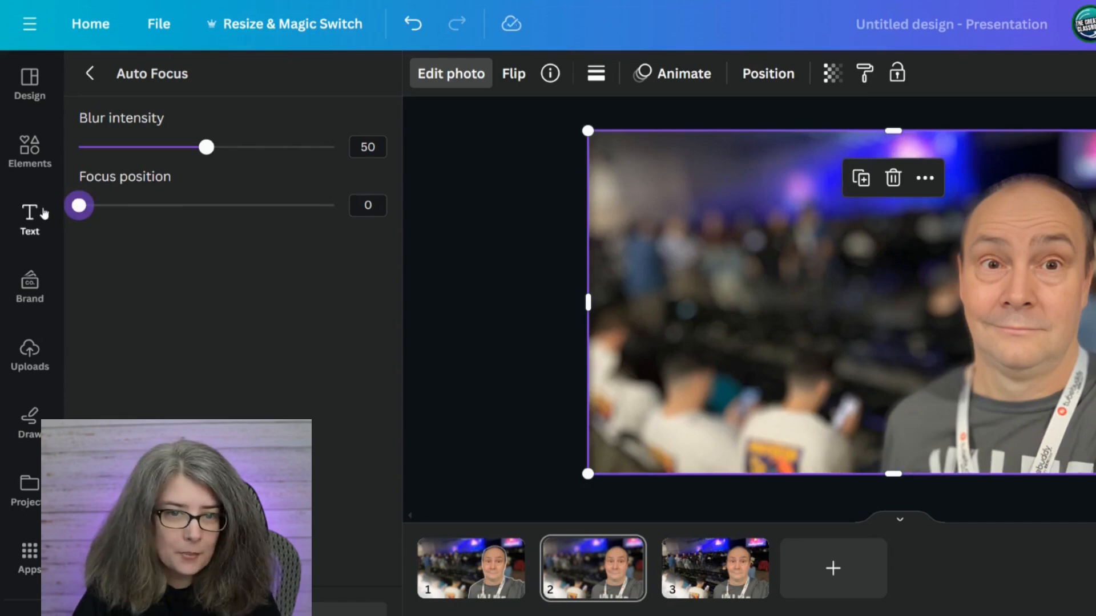
pyautogui.click(163, 147)
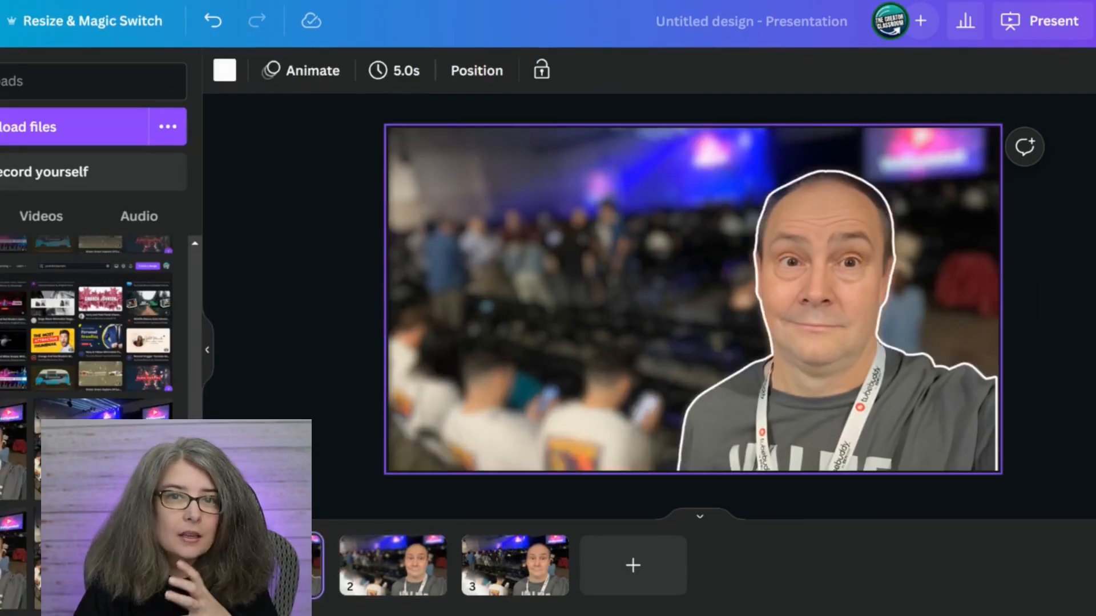
# Review the Auto Focus result and its settings for the photo on page 2.
pyautogui.click(408, 595)
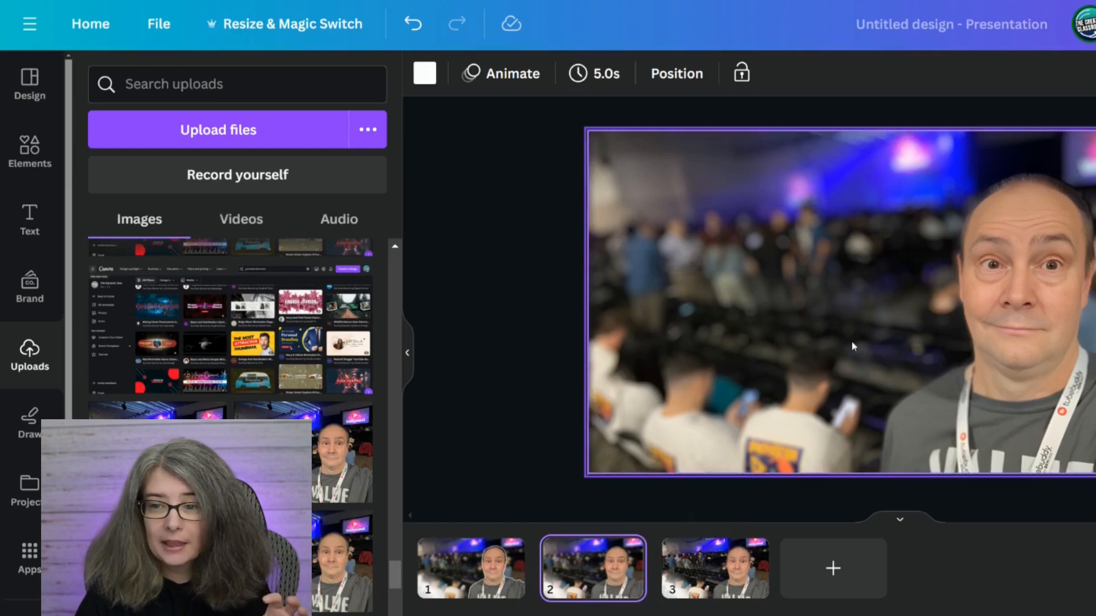
pyautogui.click(652, 342)
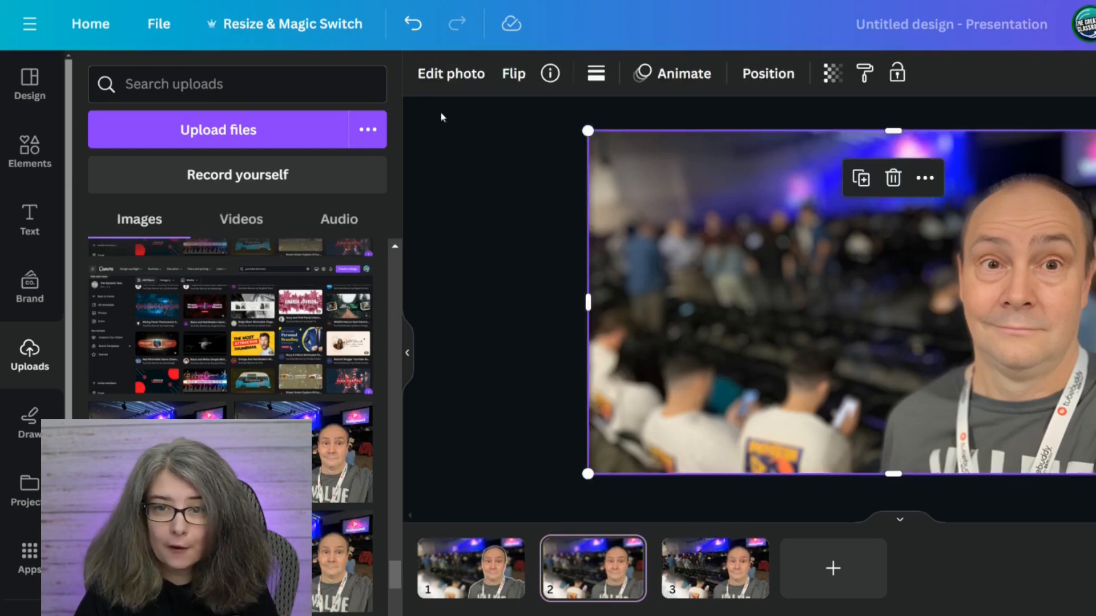
pyautogui.click(429, 73)
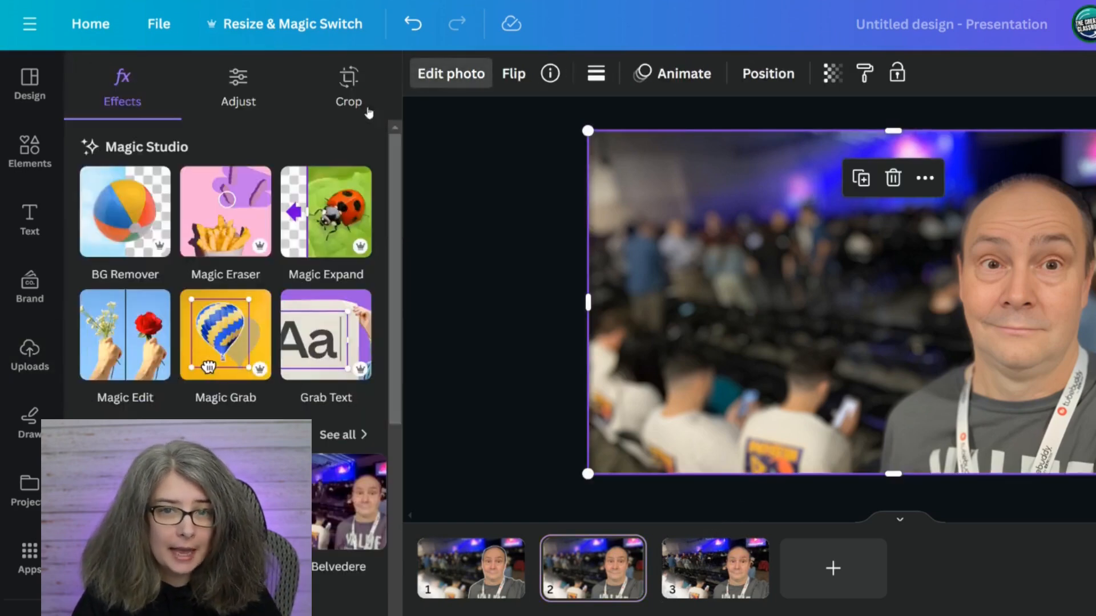
pyautogui.scroll(-5, 200, 481)
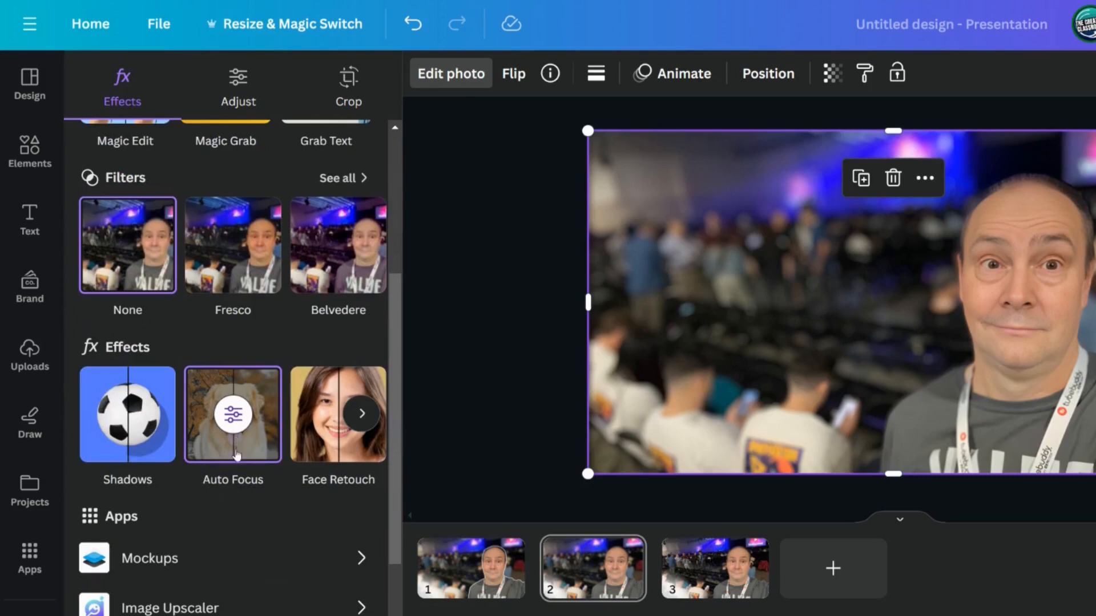
pyautogui.click(233, 415)
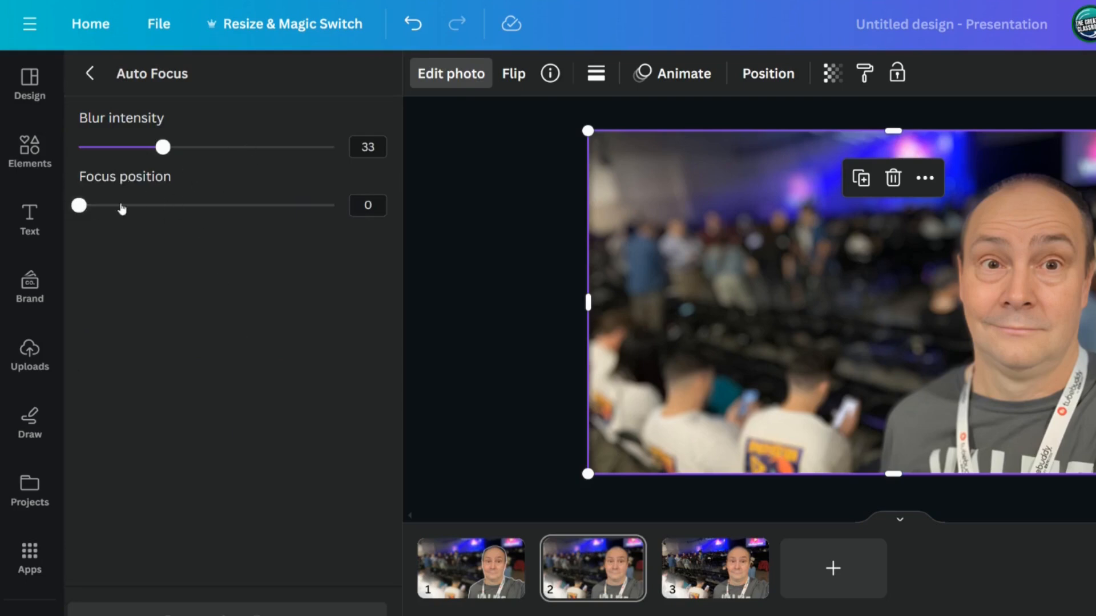
pyautogui.click(89, 80)
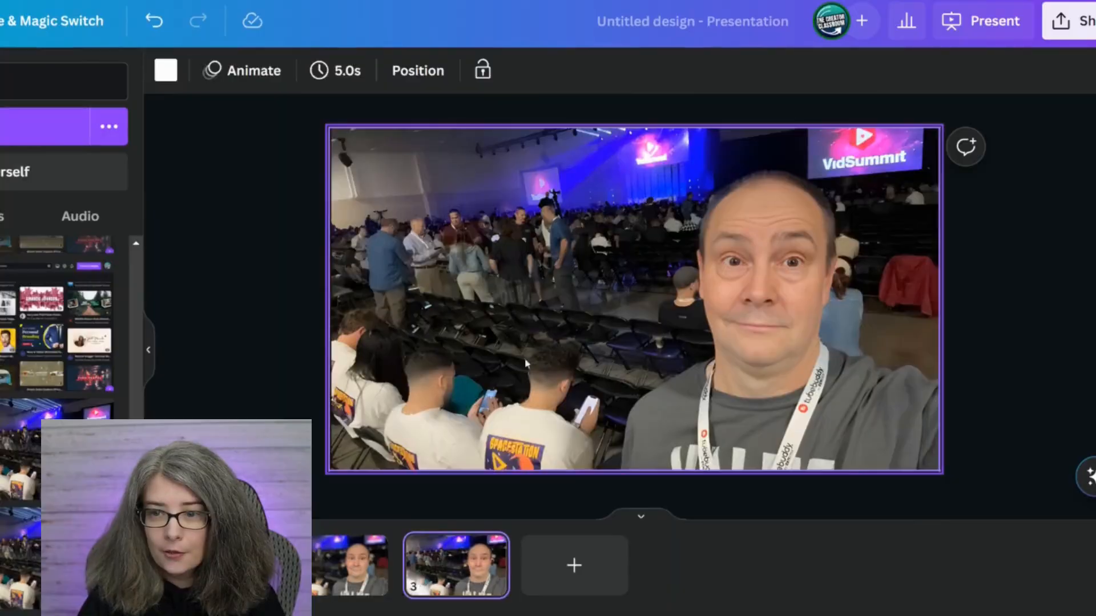
# Apply the Blur effect to the whole photo on page 3 at an intensity of 40.
pyautogui.click(526, 354)
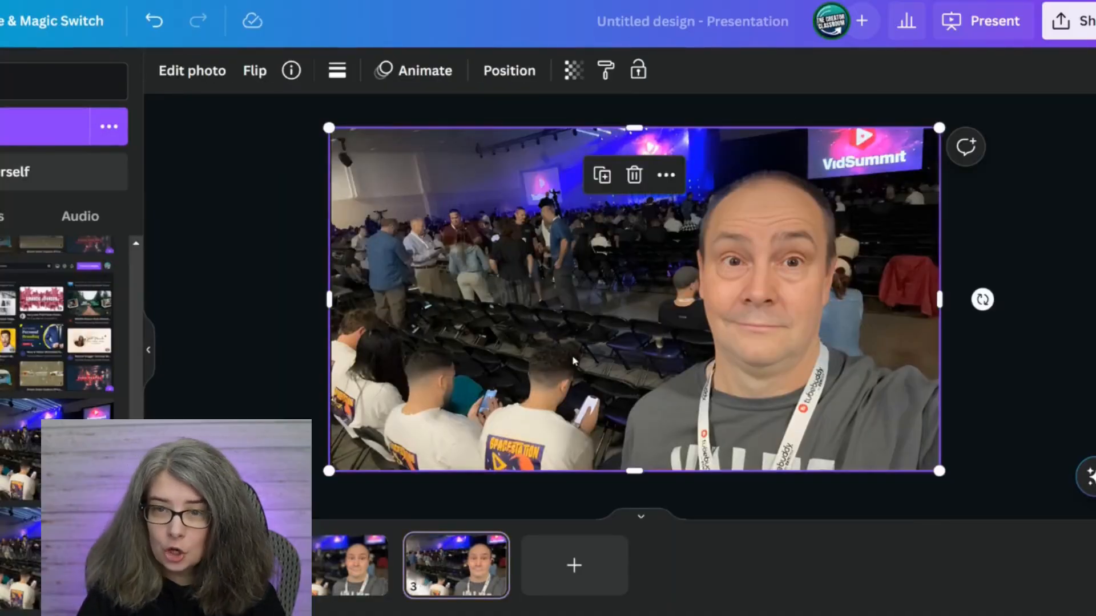
pyautogui.click(193, 74)
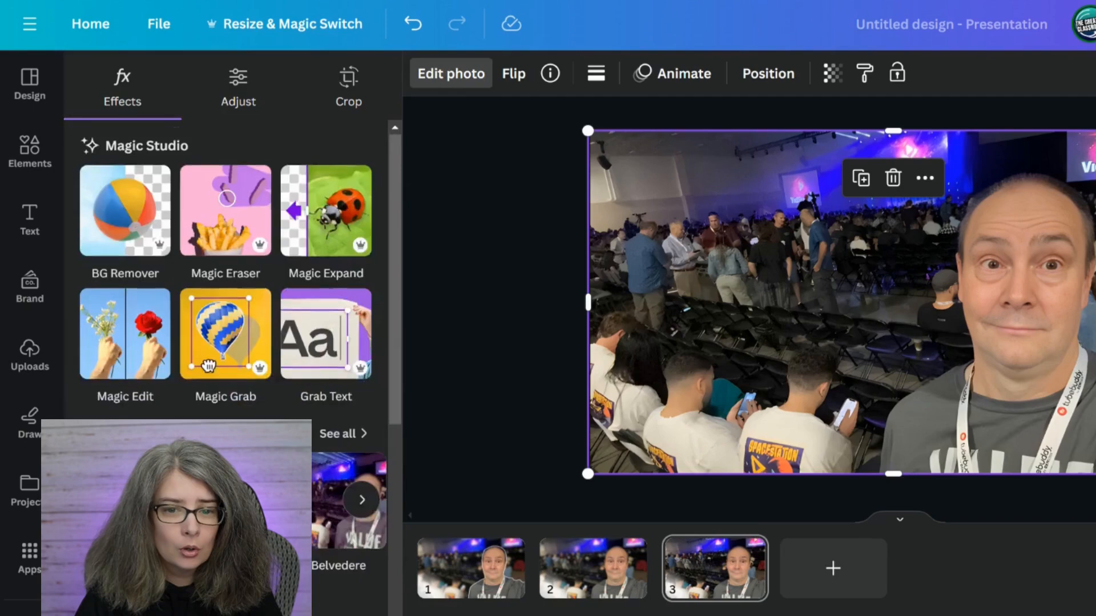
pyautogui.scroll(-5, 211, 380)
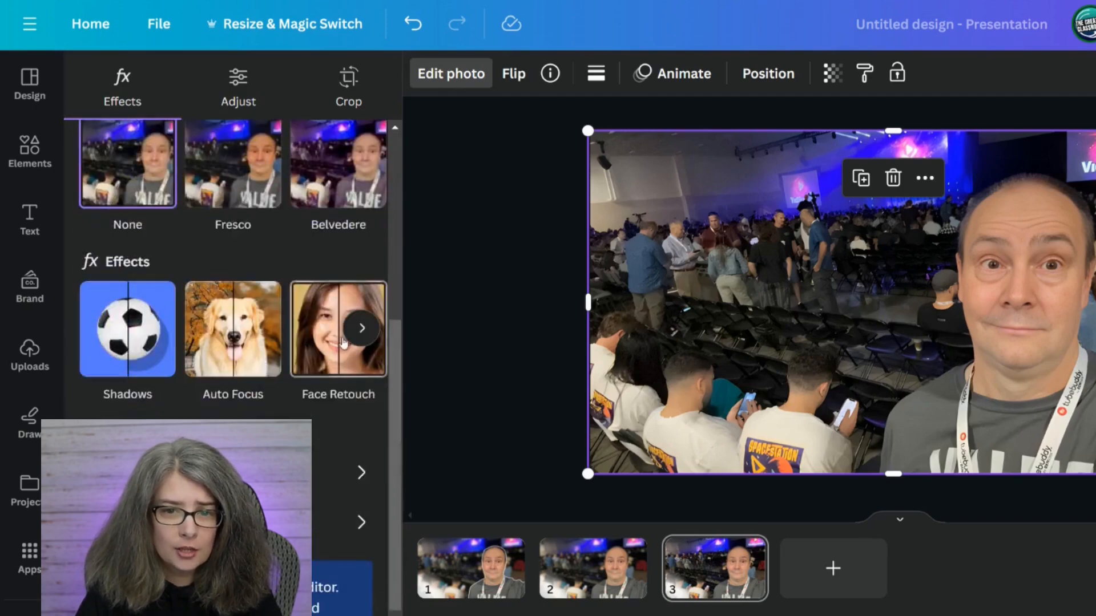
pyautogui.hscroll(3, 214, 354)
pyautogui.click(217, 330)
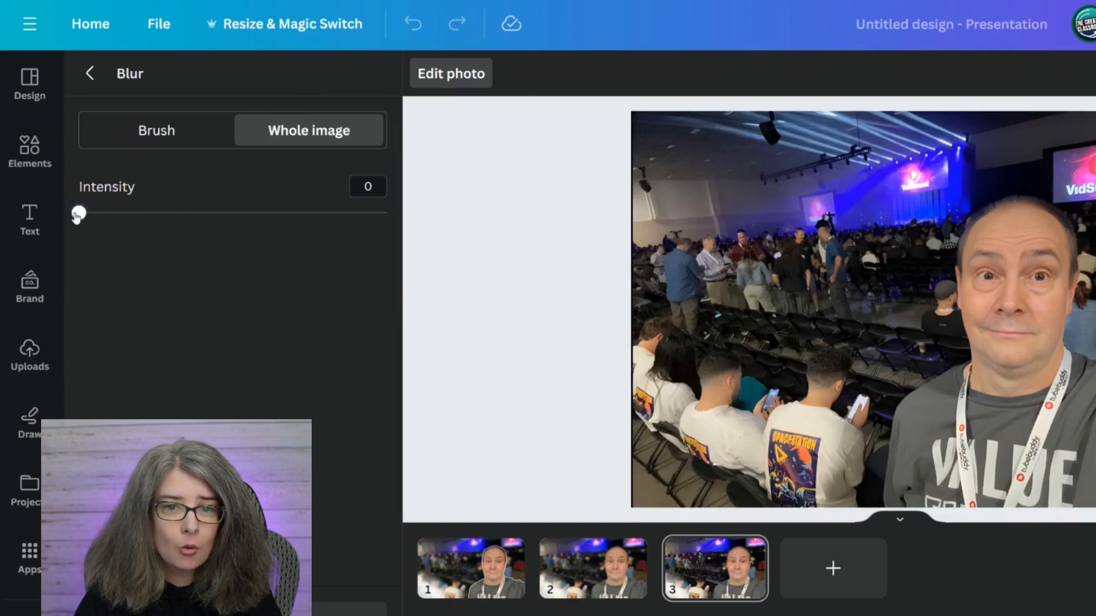
pyautogui.moveTo(77, 216); pyautogui.dragTo(197, 221)
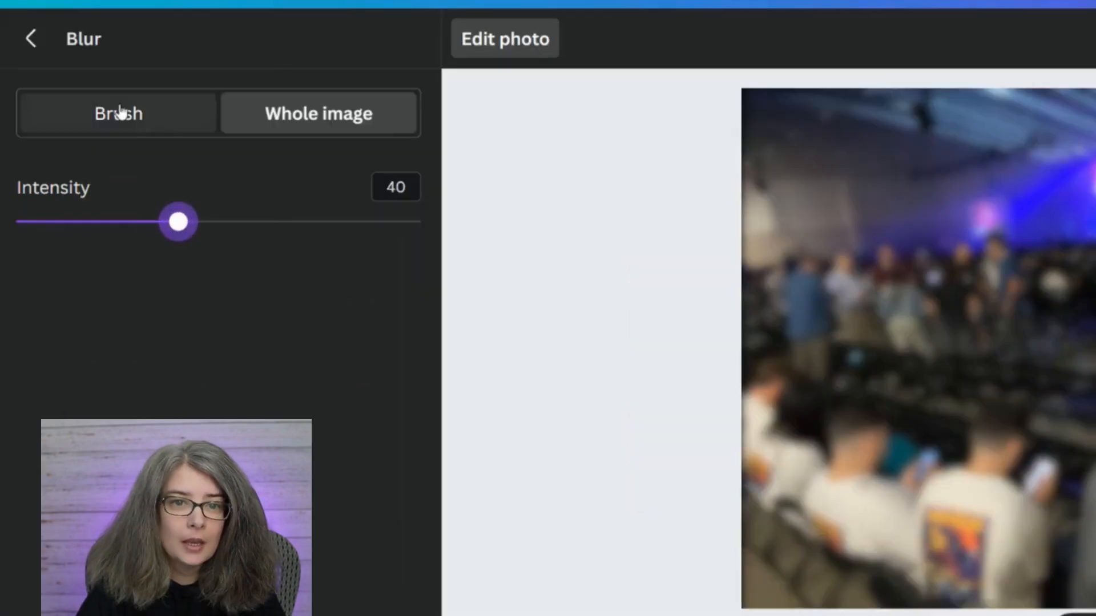
# Remove the blur from the man's shirt and lanyard with a blur-removing brush of size 63 and intensity 100.
pyautogui.click(155, 131)
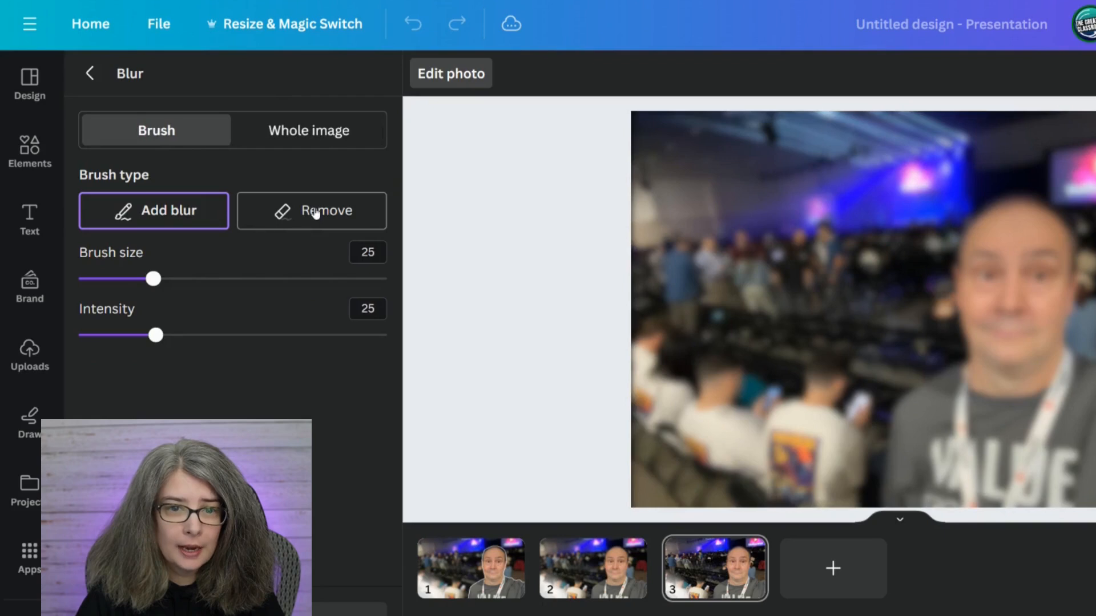
pyautogui.click(315, 213)
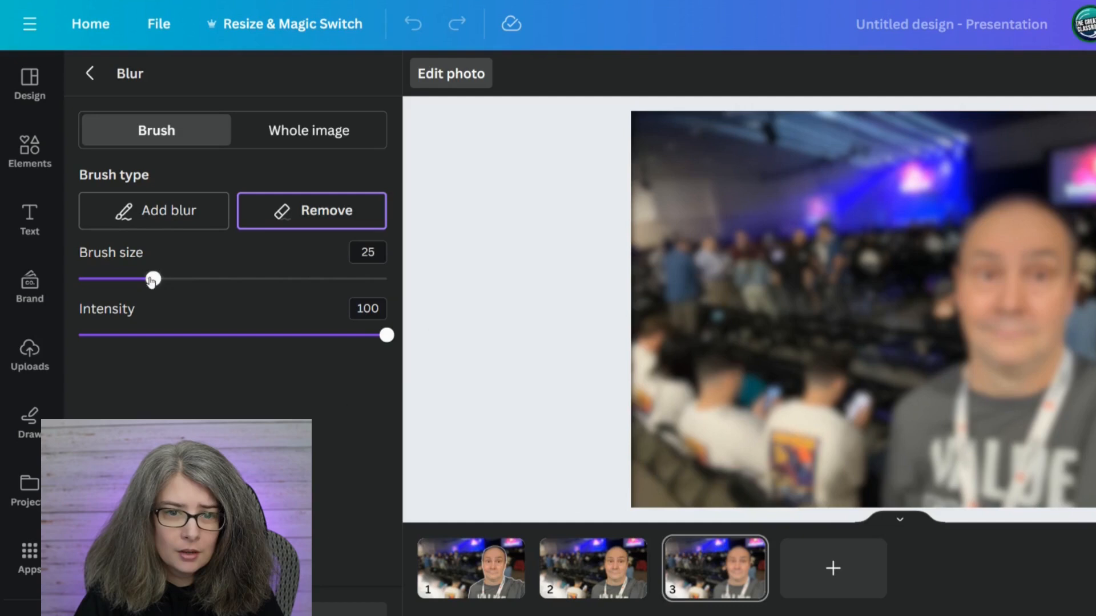
pyautogui.moveTo(6, 281); pyautogui.dragTo(123, 280)
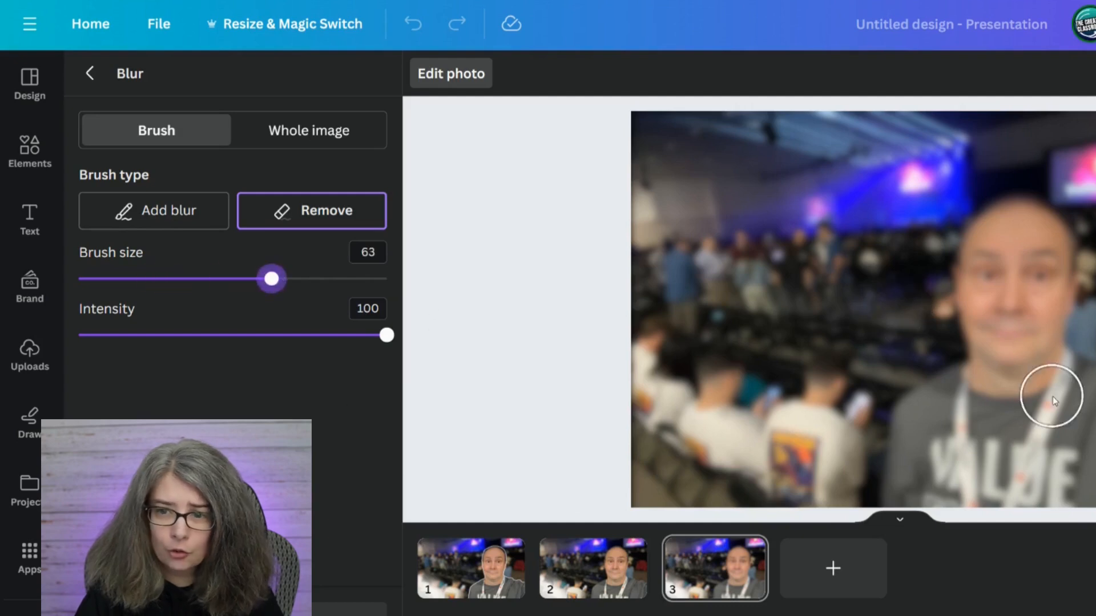
pyautogui.moveTo(974, 393); pyautogui.dragTo(905, 427)
pyautogui.moveTo(903, 507)
pyautogui.mouseDown()
pyautogui.moveTo(1095, 483)
pyautogui.moveTo(1095, 498)
pyautogui.mouseUp()
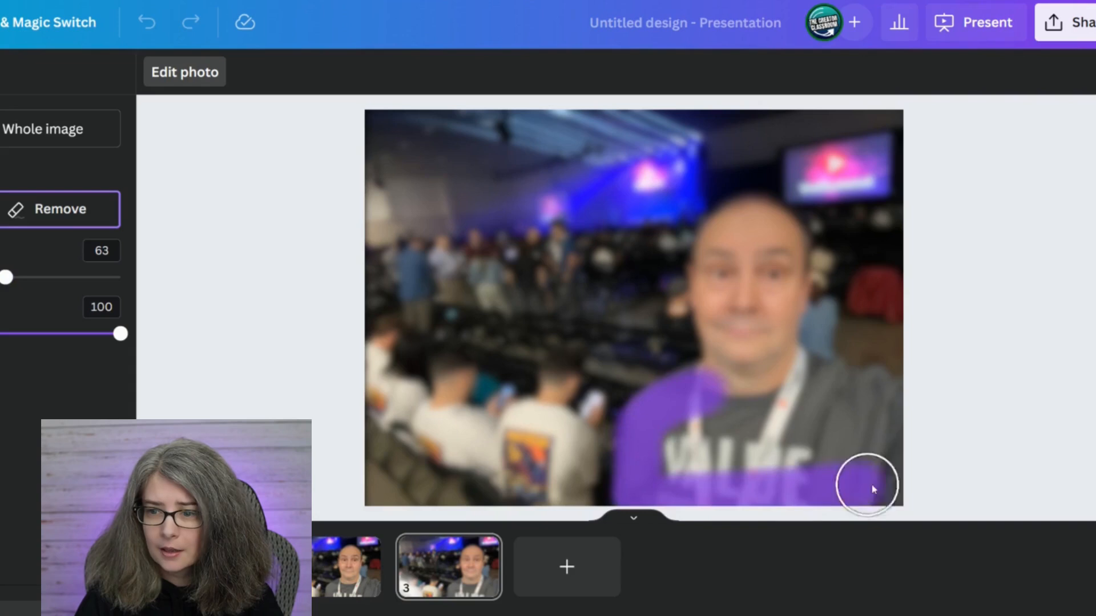
pyautogui.moveTo(919, 498); pyautogui.dragTo(920, 498)
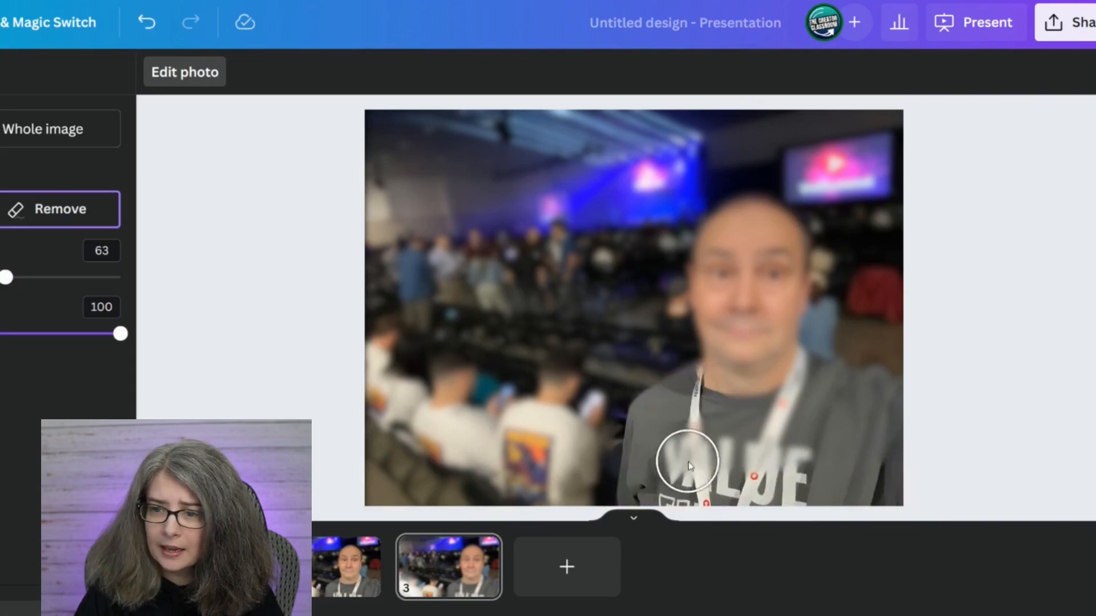
pyautogui.moveTo(693, 457); pyautogui.dragTo(866, 451)
pyautogui.moveTo(670, 437)
pyautogui.mouseDown()
pyautogui.moveTo(732, 424)
pyautogui.moveTo(914, 427)
pyautogui.mouseUp()
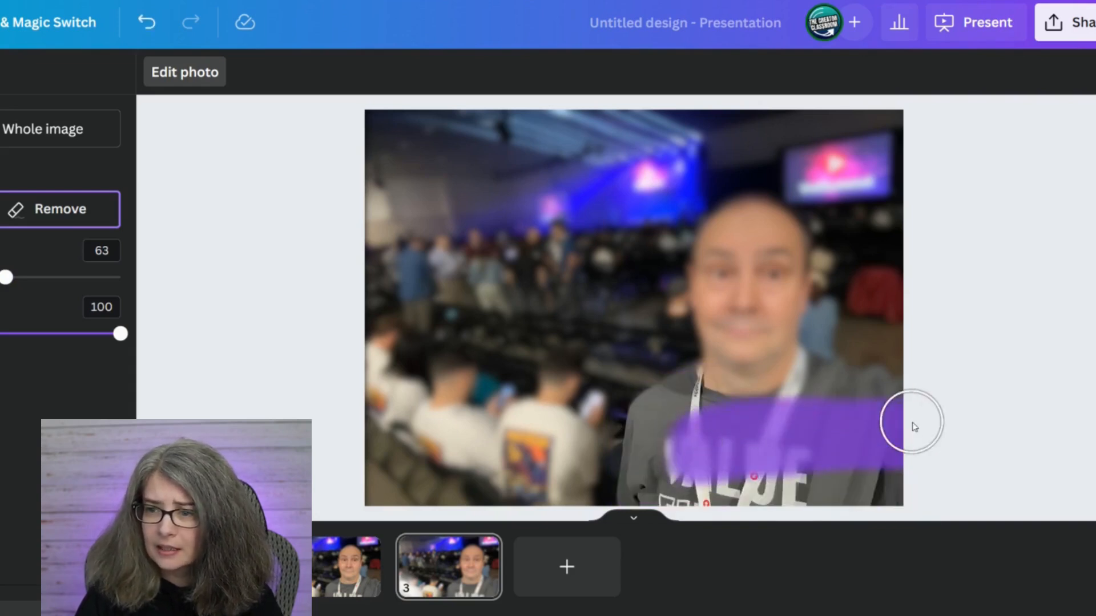
pyautogui.moveTo(714, 421)
pyautogui.mouseDown()
pyautogui.moveTo(788, 392)
pyautogui.moveTo(902, 408)
pyautogui.mouseUp()
# Brush the blur away from the man's face, head, neck and raised shoulder.
pyautogui.moveTo(737, 381); pyautogui.dragTo(729, 354)
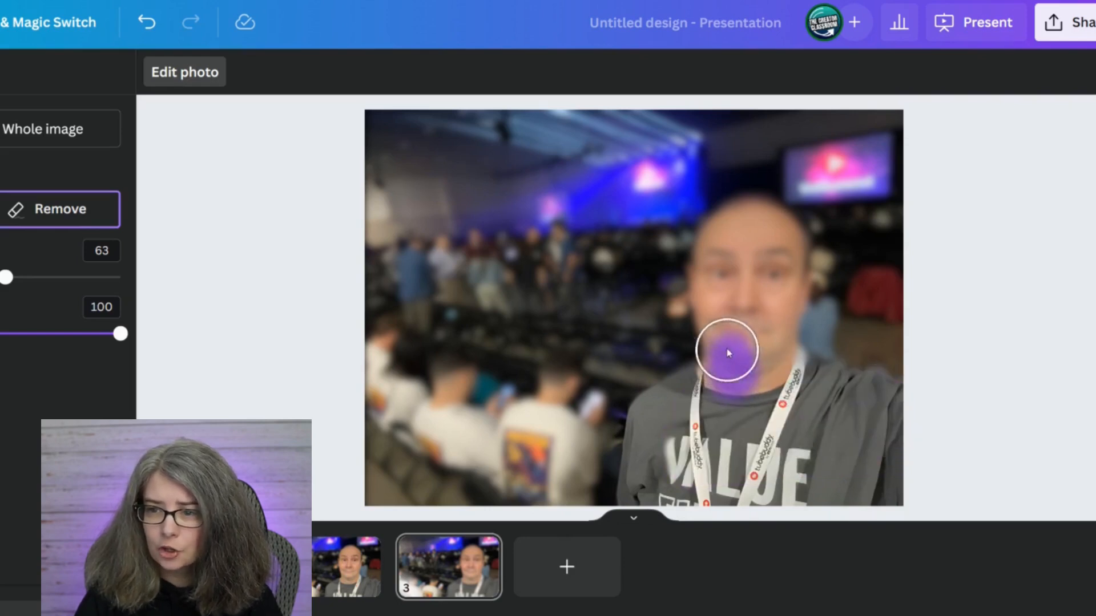
pyautogui.moveTo(702, 266)
pyautogui.mouseDown()
pyautogui.moveTo(723, 224)
pyautogui.moveTo(787, 245)
pyautogui.mouseUp()
pyautogui.moveTo(790, 366); pyautogui.dragTo(901, 403)
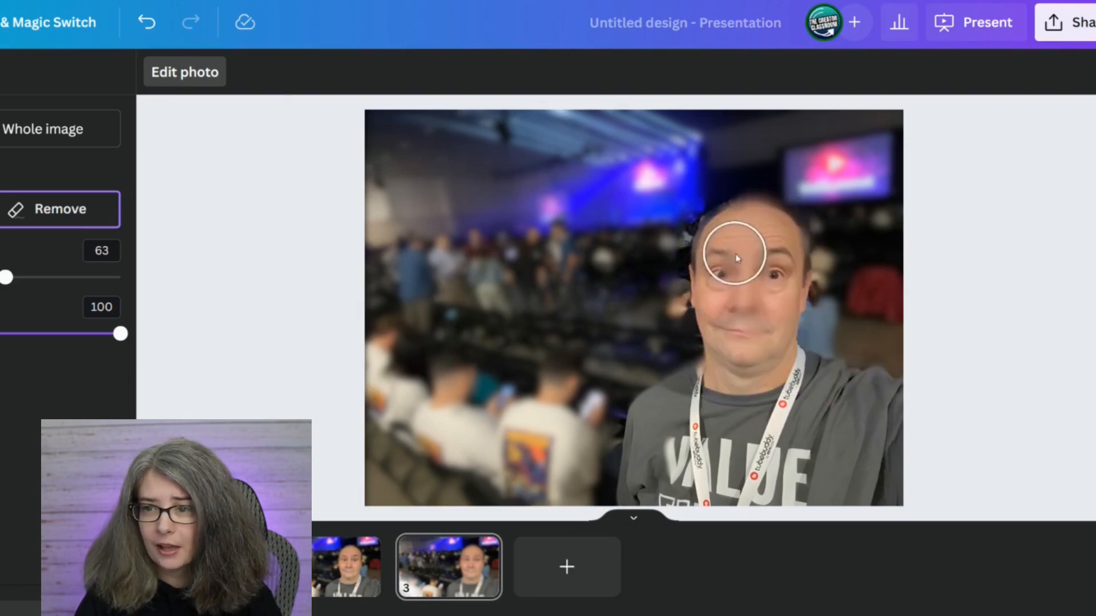
pyautogui.moveTo(752, 233)
pyautogui.mouseDown()
pyautogui.moveTo(764, 349)
pyautogui.moveTo(733, 285)
pyautogui.mouseUp()
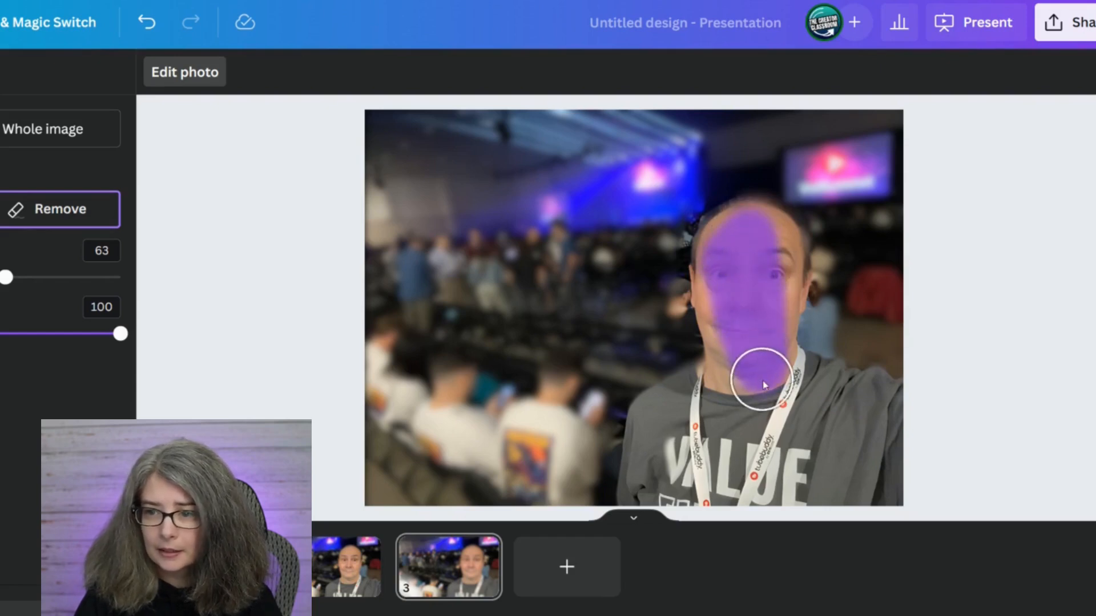
pyautogui.moveTo(763, 381); pyautogui.dragTo(750, 437)
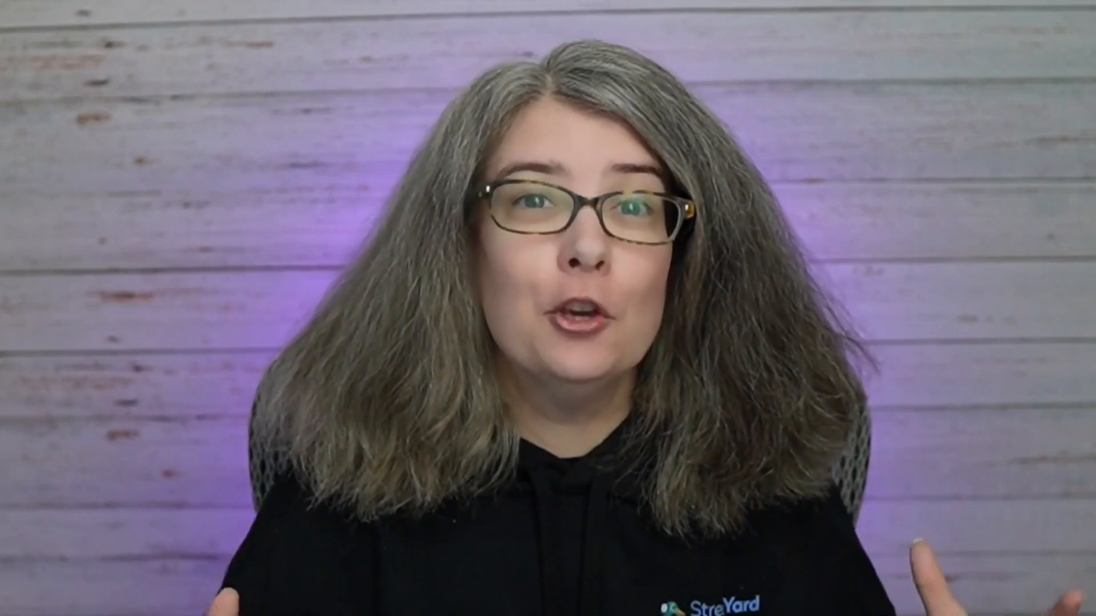